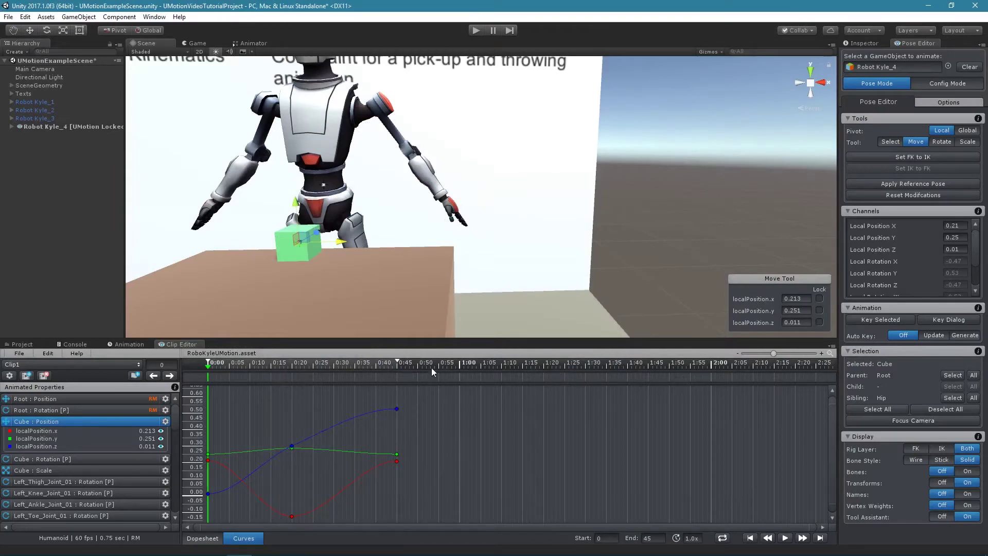
# - Select the 0:45 keys and check their frame and value in the key editor
pyautogui.moveTo(418, 398)
pyautogui.mouseDown()
pyautogui.moveTo(379, 478)
pyautogui.moveTo(402, 434)
pyautogui.moveTo(457, 464)
pyautogui.mouseUp()
pyautogui.rightClick(398, 455)
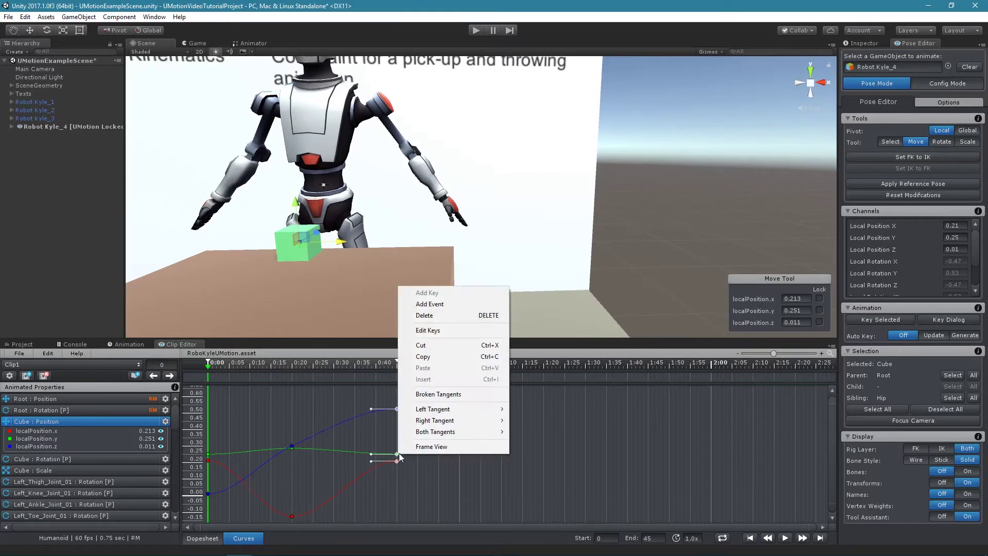
pyautogui.click(440, 334)
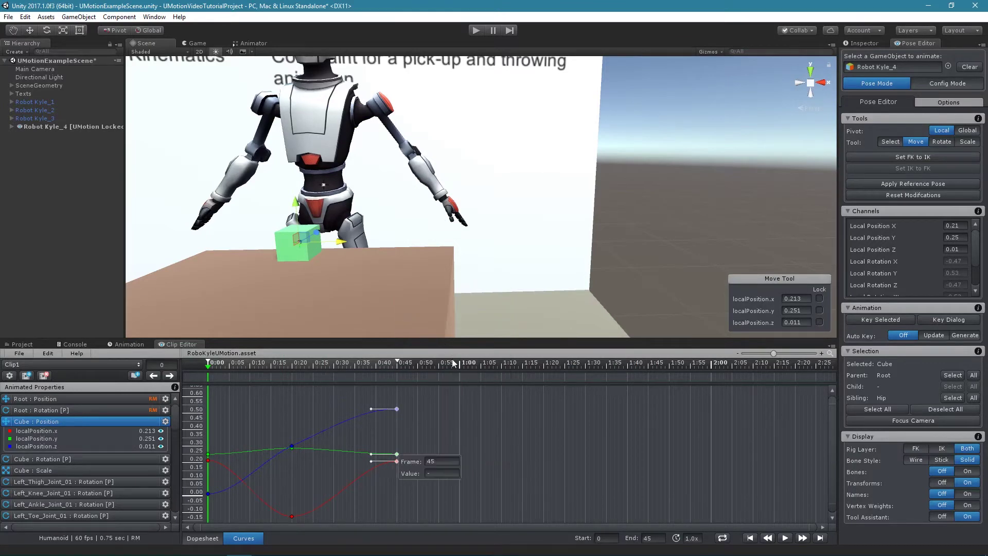
pyautogui.click(465, 412)
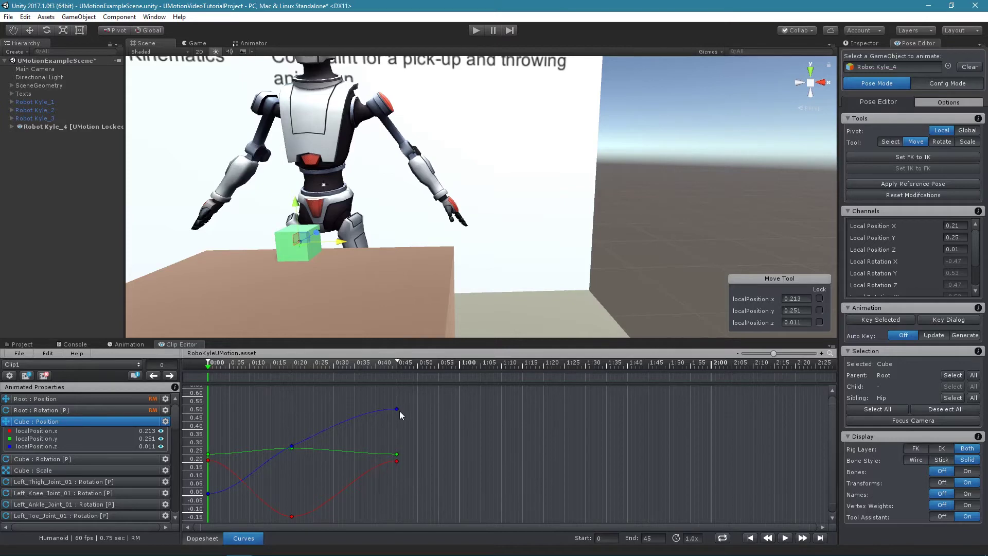
# - Try moving the last key from 0:45 to about 0:58, undo it, and check clip settings
pyautogui.moveTo(397, 409); pyautogui.dragTo(452, 402)
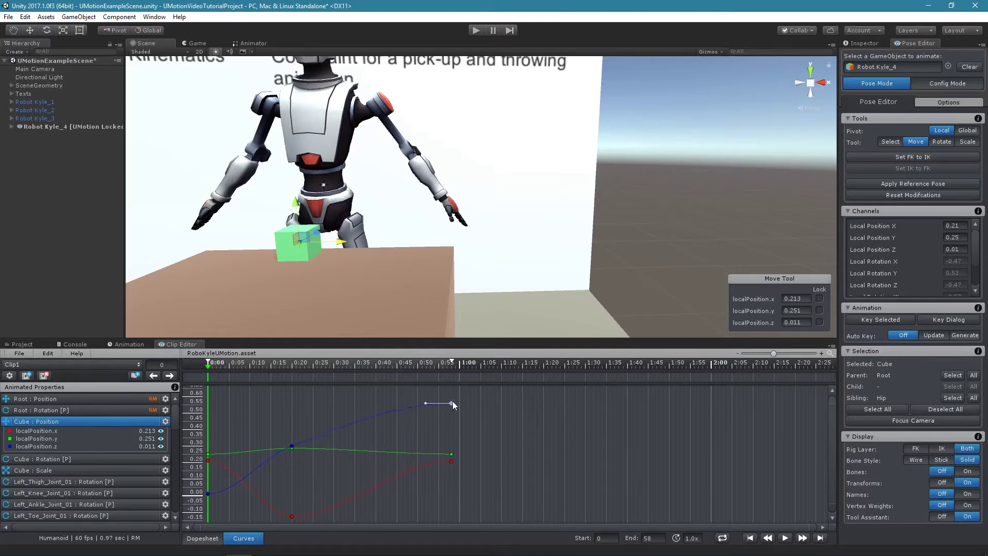
pyautogui.hotkey('ctrl', 'z')
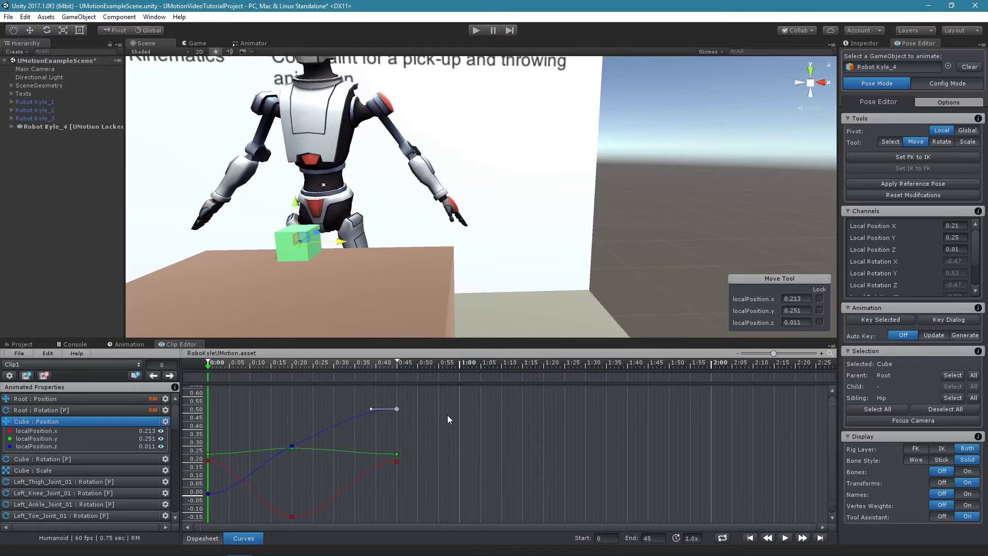
pyautogui.click(445, 419)
pyautogui.click(10, 376)
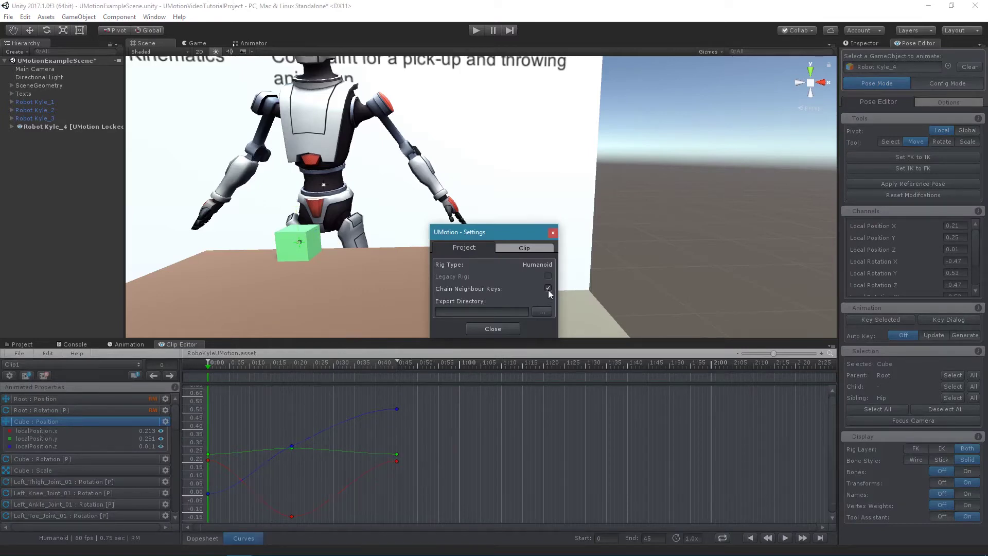
pyautogui.click(492, 330)
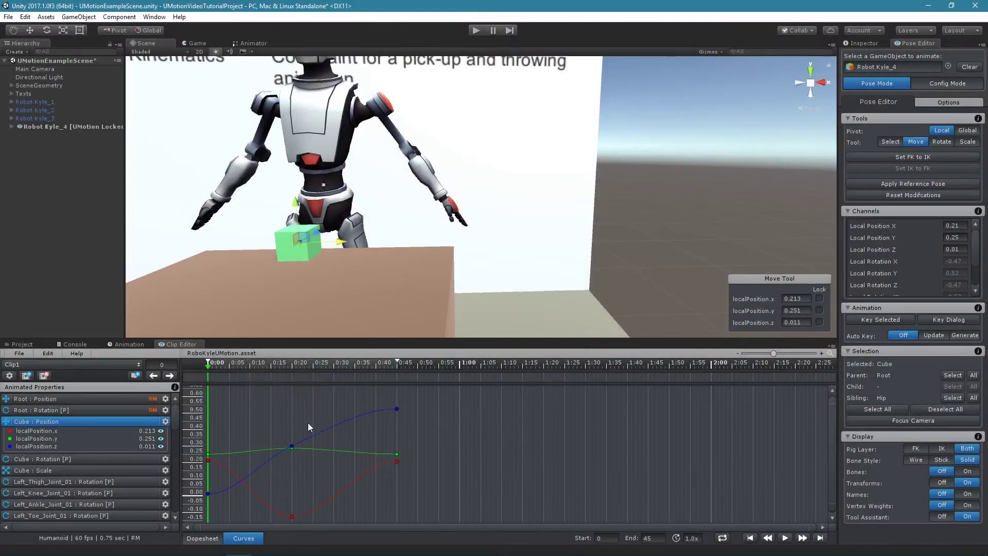
# - Nudge the blue curve's 0:20 key and give it automatic tangents
pyautogui.moveTo(211, 369)
pyautogui.mouseDown()
pyautogui.moveTo(404, 377)
pyautogui.moveTo(208, 368)
pyautogui.mouseUp()
pyautogui.moveTo(292, 447)
pyautogui.mouseDown()
pyautogui.moveTo(290, 393)
pyautogui.moveTo(290, 484)
pyautogui.moveTo(293, 461)
pyautogui.mouseUp()
pyautogui.rightClick(292, 446)
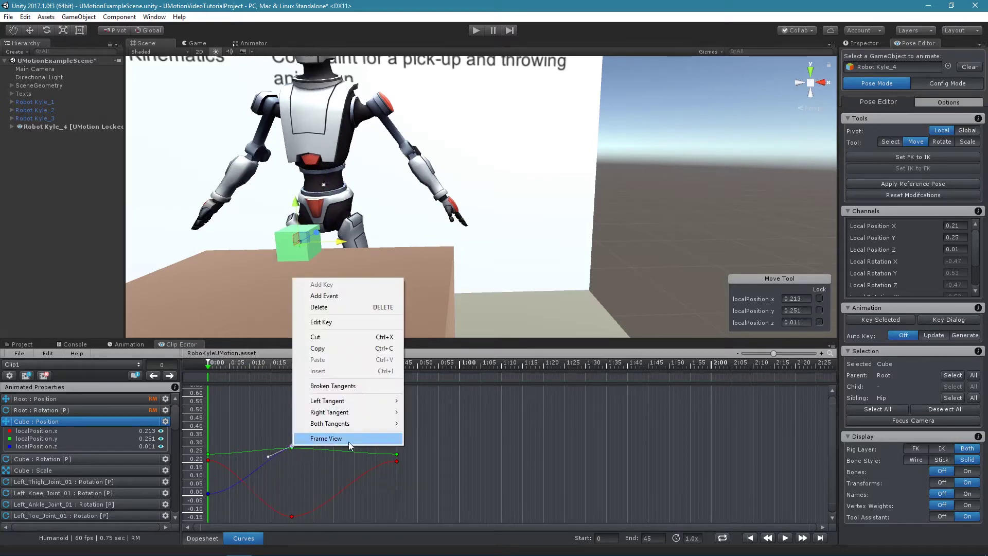
pyautogui.moveTo(329, 423)
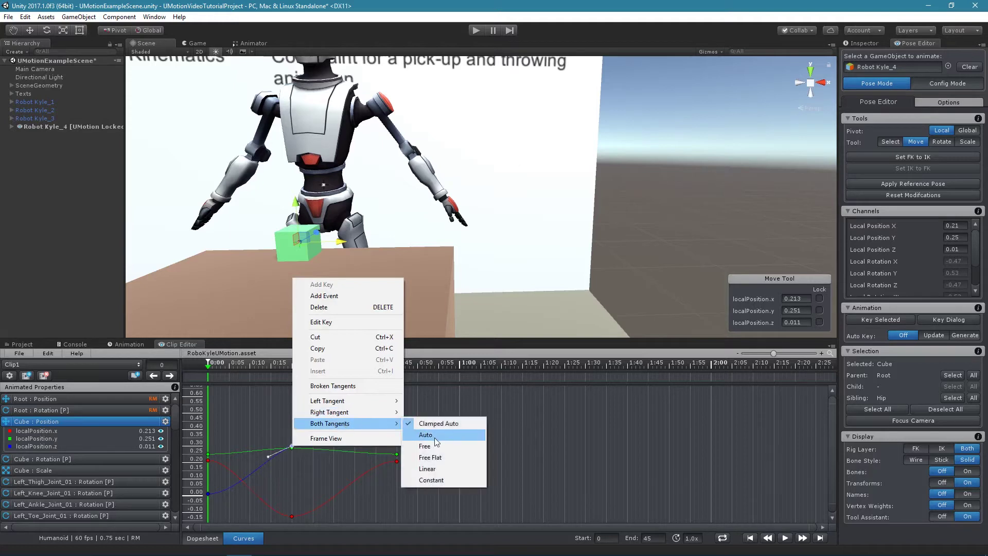
pyautogui.click(435, 437)
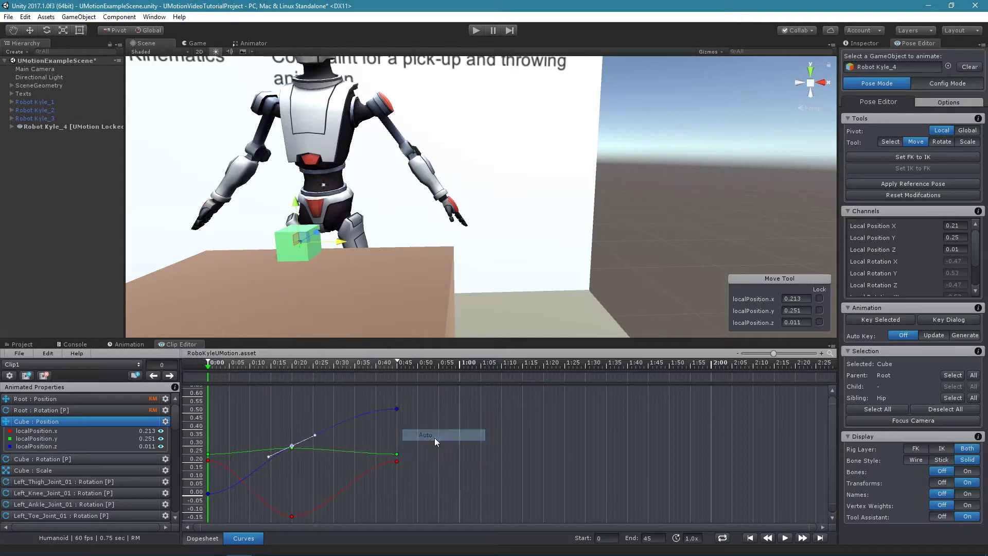
# - Raise the blue 0:20 key to about 0.5 and set Both Tangents to Auto
pyautogui.moveTo(211, 370)
pyautogui.mouseDown()
pyautogui.moveTo(417, 367)
pyautogui.moveTo(237, 363)
pyautogui.mouseUp()
pyautogui.click(214, 362)
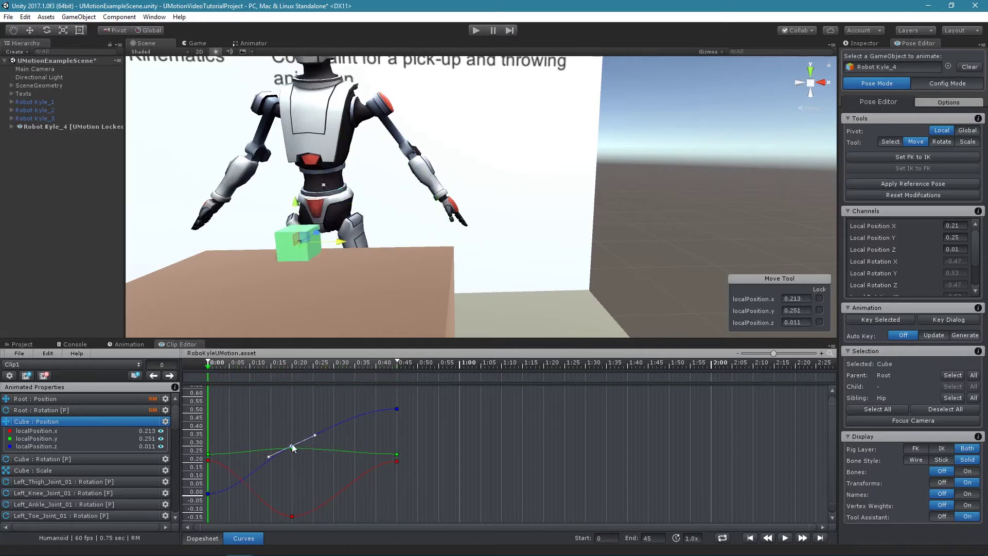
pyautogui.moveTo(294, 416); pyautogui.dragTo(292, 401)
pyautogui.click(320, 423)
pyautogui.rightClick(292, 404)
pyautogui.moveTo(329, 381)
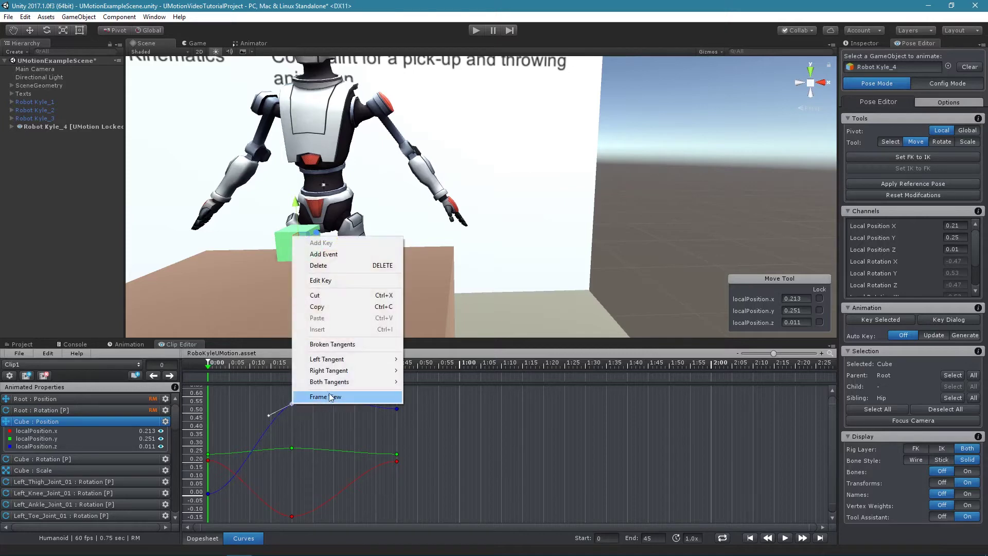
pyautogui.click(434, 394)
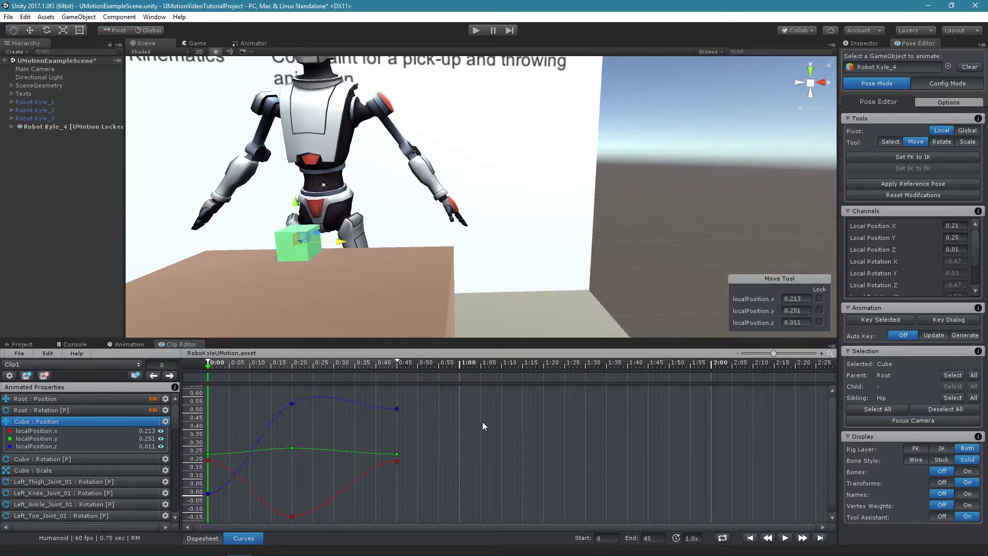
# - Reapply auto tangents to the blue 0:20 key, then break its tangents and lift the left handle
pyautogui.rightClick(292, 447)
pyautogui.moveTo(330, 423)
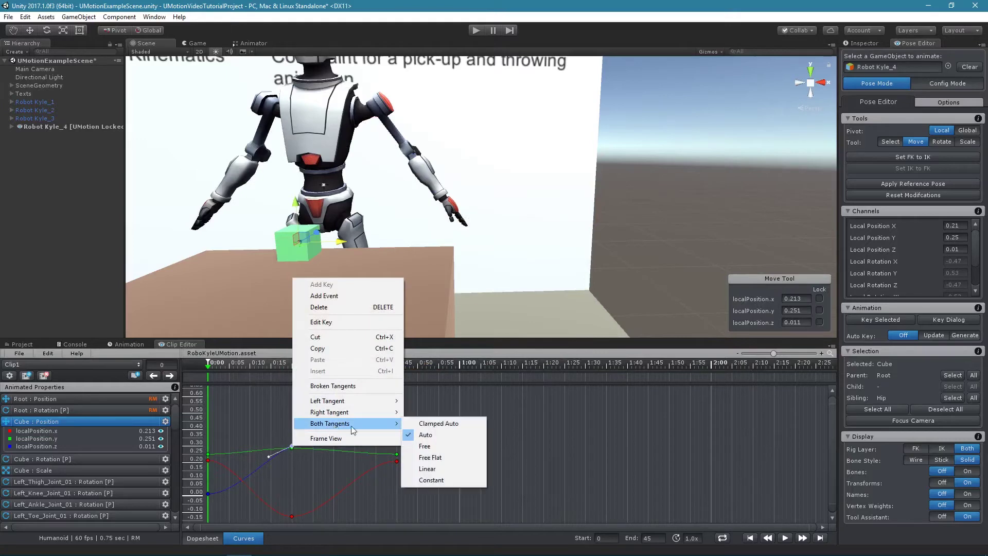
pyautogui.click(425, 447)
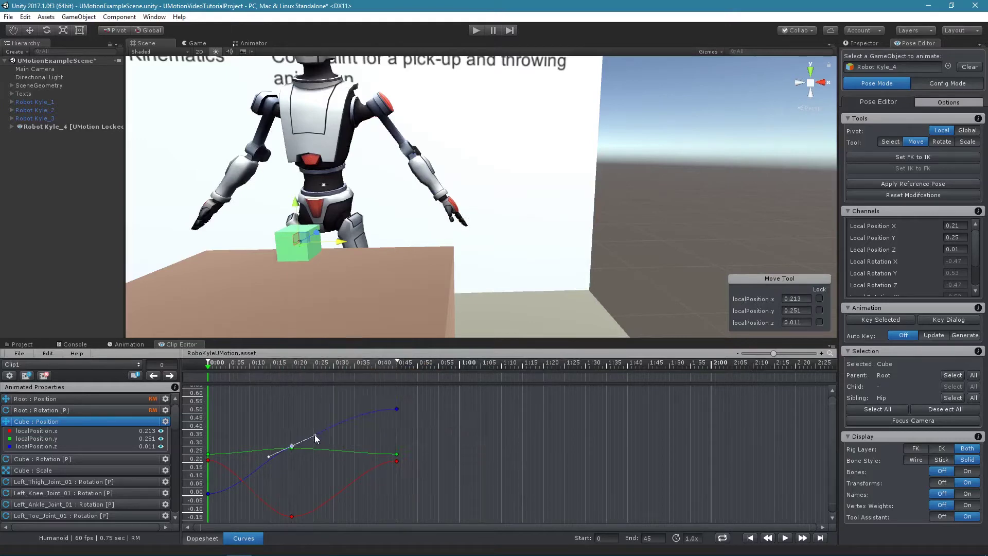
pyautogui.moveTo(314, 435)
pyautogui.mouseDown()
pyautogui.moveTo(318, 422)
pyautogui.moveTo(324, 454)
pyautogui.mouseUp()
pyautogui.rightClick(294, 446)
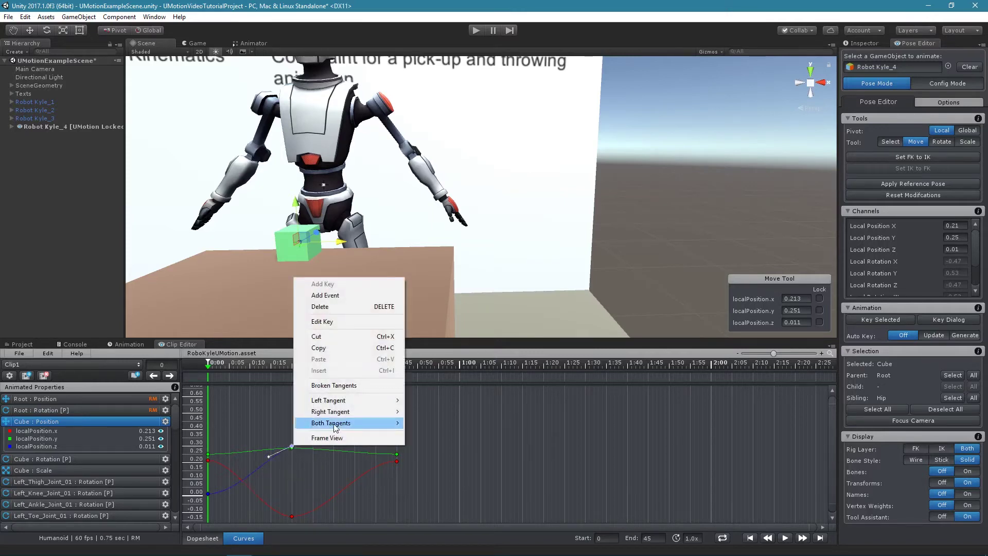
pyautogui.click(329, 385)
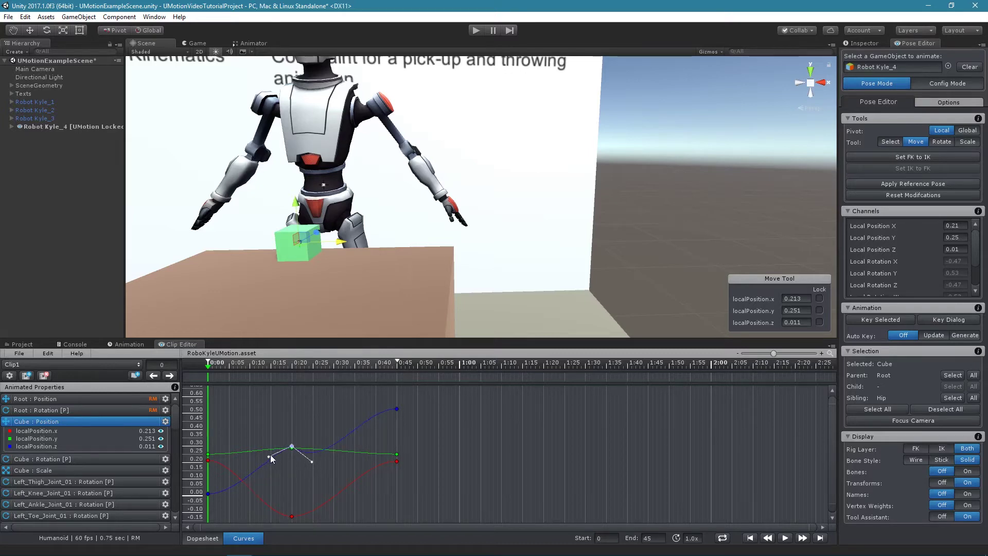
pyautogui.moveTo(272, 439); pyautogui.dragTo(278, 425)
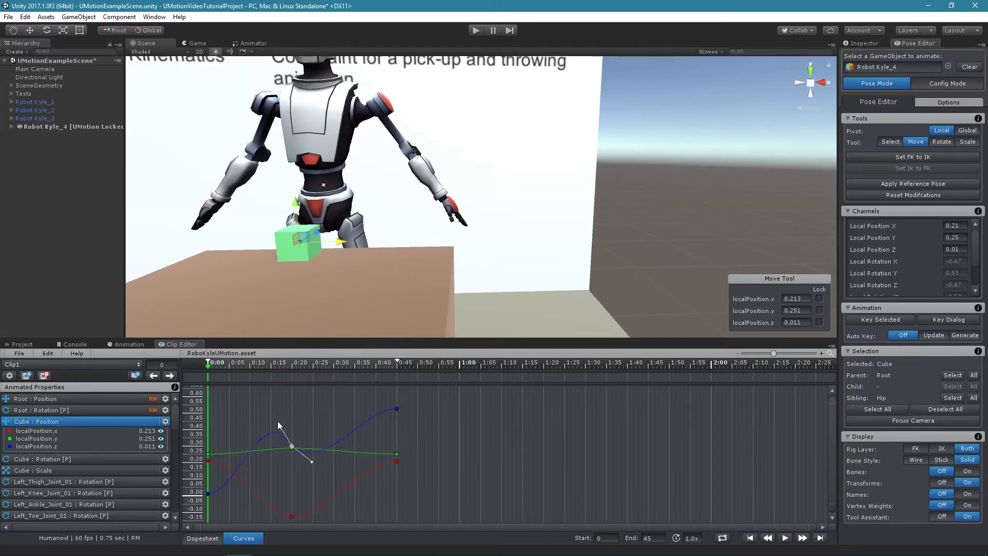
# - Flatten both tangents of the middle key, then tilt its tangent up to the right
pyautogui.rightClick(292, 445)
pyautogui.moveTo(330, 423)
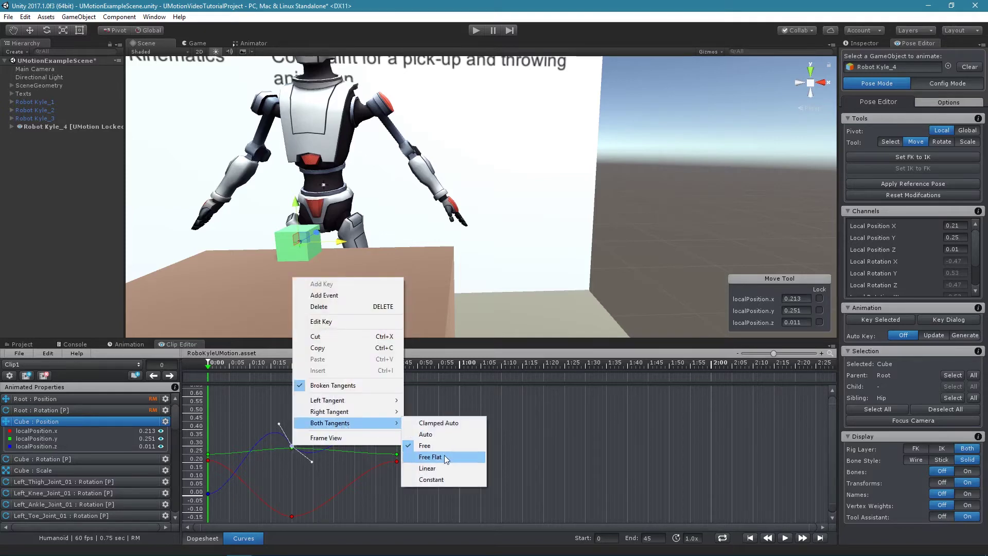
pyautogui.click(445, 457)
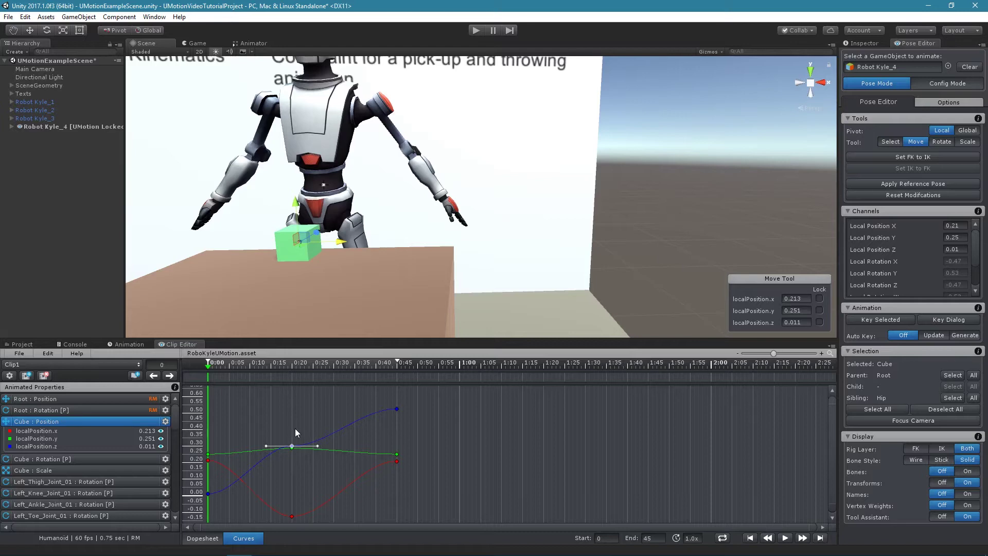
pyautogui.moveTo(320, 448); pyautogui.dragTo(328, 447)
# - Set Both Tangents of the blue curve's first key to Linear
pyautogui.click(209, 494)
pyautogui.rightClick(399, 409)
pyautogui.moveTo(436, 386)
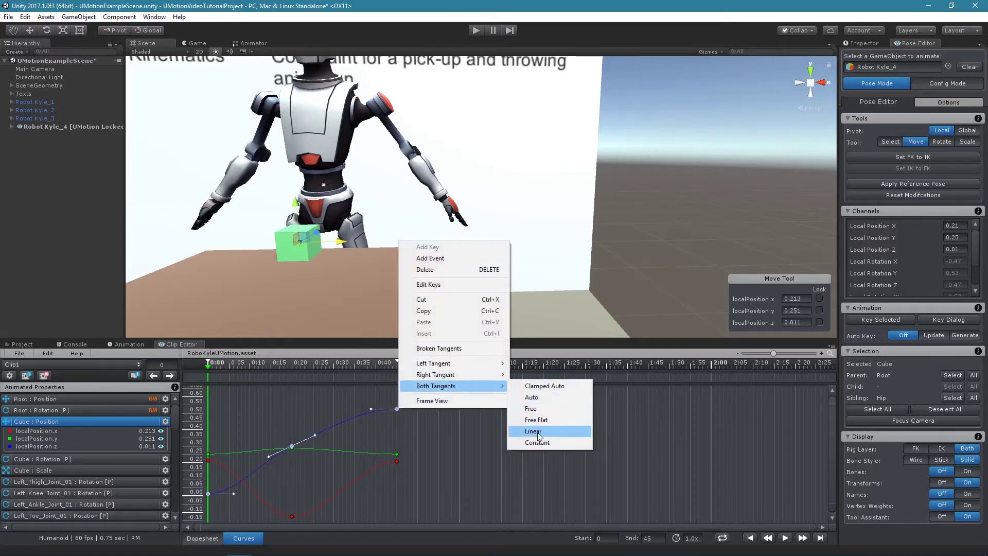
pyautogui.click(536, 431)
pyautogui.click(474, 431)
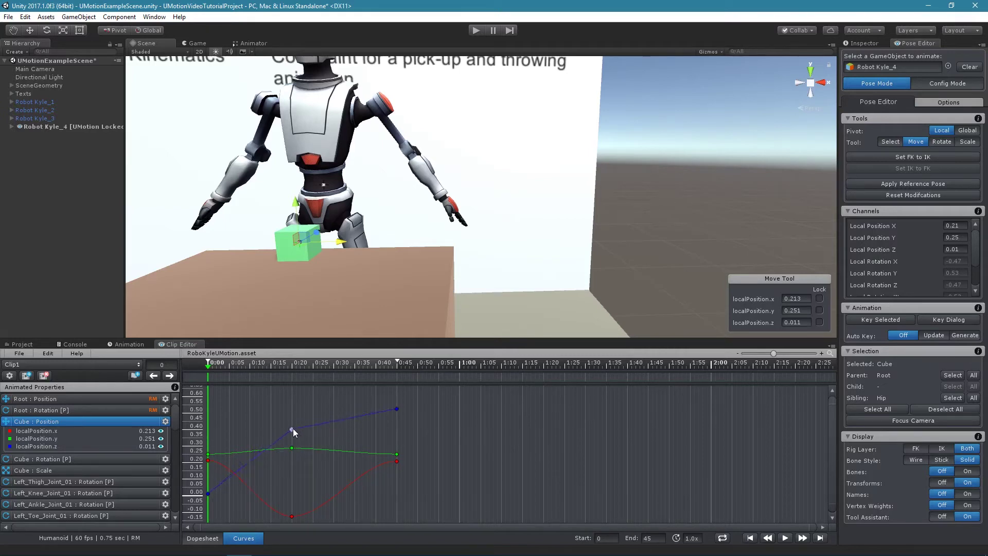
# - Make all Cube position keys Constant and scrub to about frame 40 to preview the jump
pyautogui.moveTo(293, 429); pyautogui.dragTo(404, 424)
pyautogui.hotkey('ctrl', 'a')
pyautogui.rightClick(398, 463)
pyautogui.moveTo(434, 440)
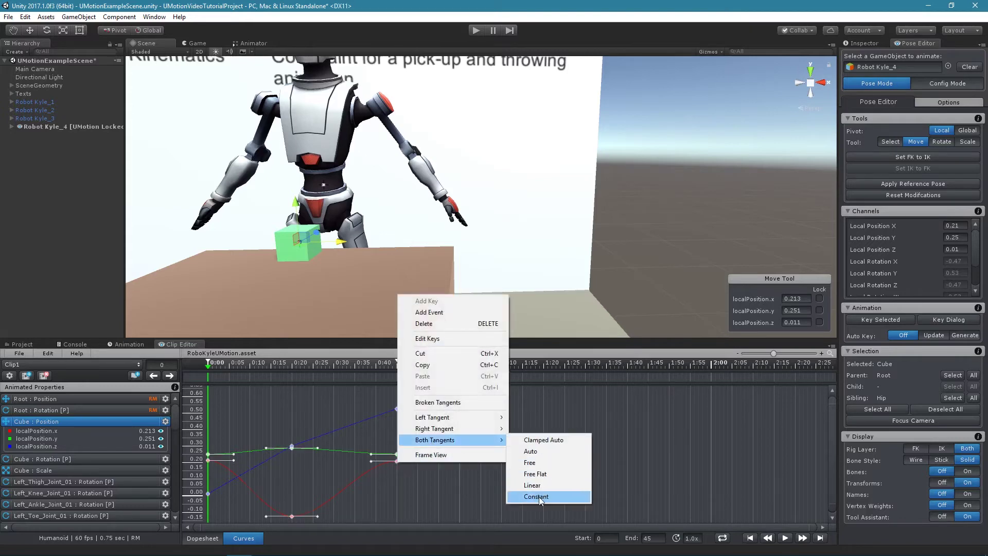
pyautogui.click(539, 497)
pyautogui.moveTo(211, 372); pyautogui.dragTo(307, 380)
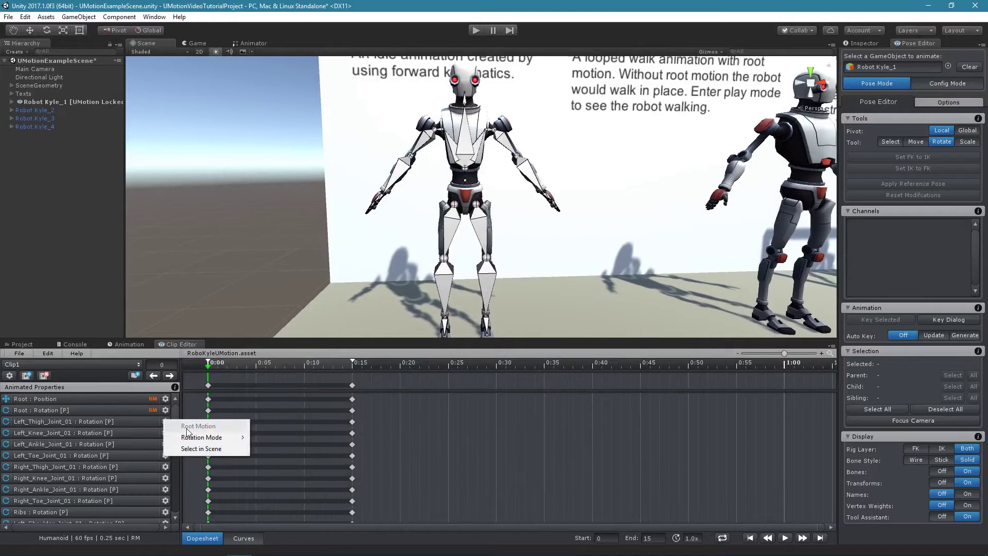
pyautogui.moveTo(202, 437)
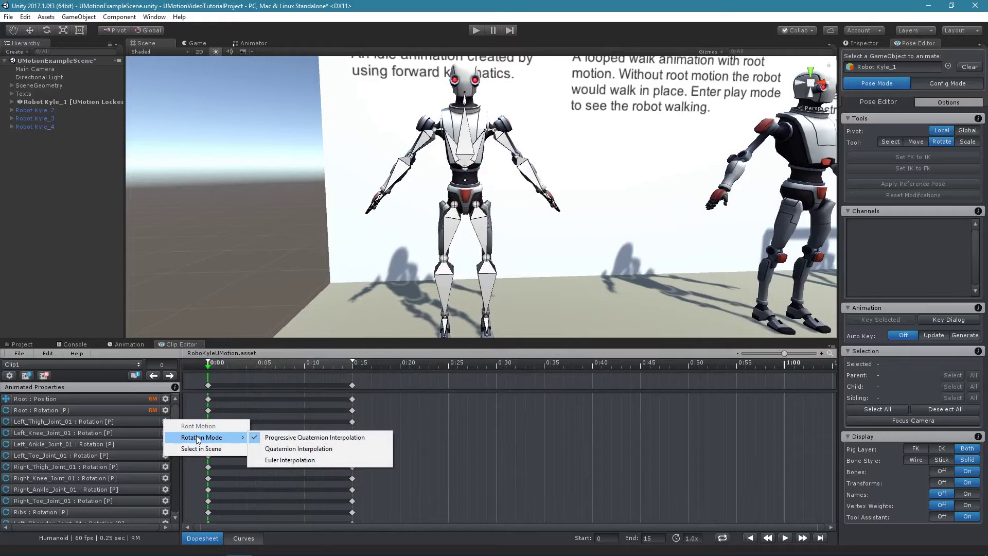
# - Set Left_Thigh_Joint_01 to Euler Interpolation, accept the gimbal lock warning, and show its curves
pyautogui.click(319, 461)
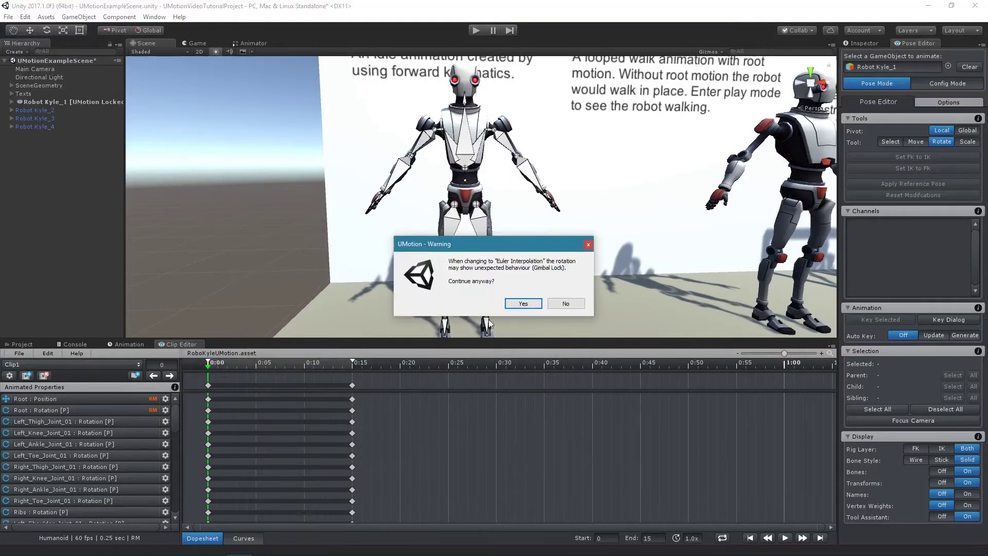
pyautogui.click(518, 304)
pyautogui.click(121, 424)
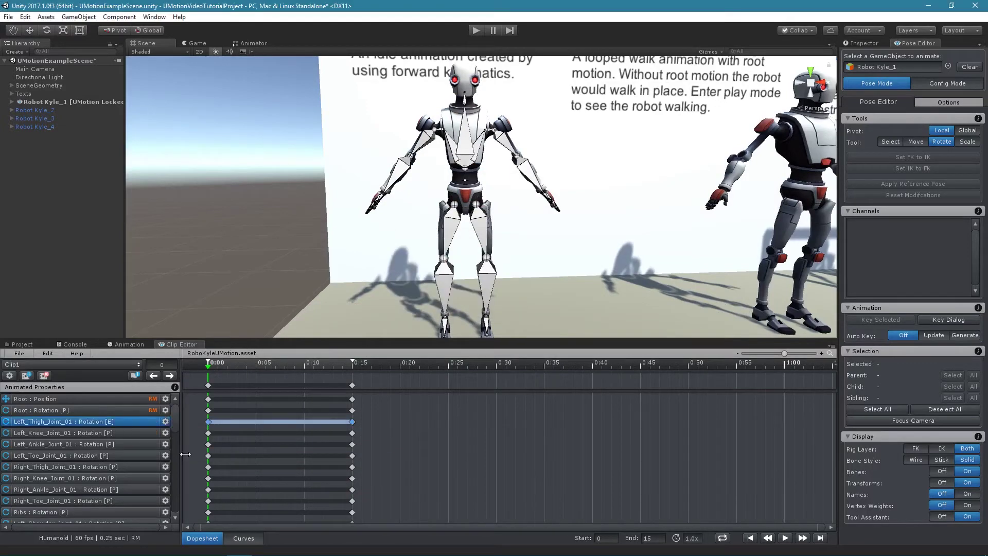
pyautogui.click(245, 539)
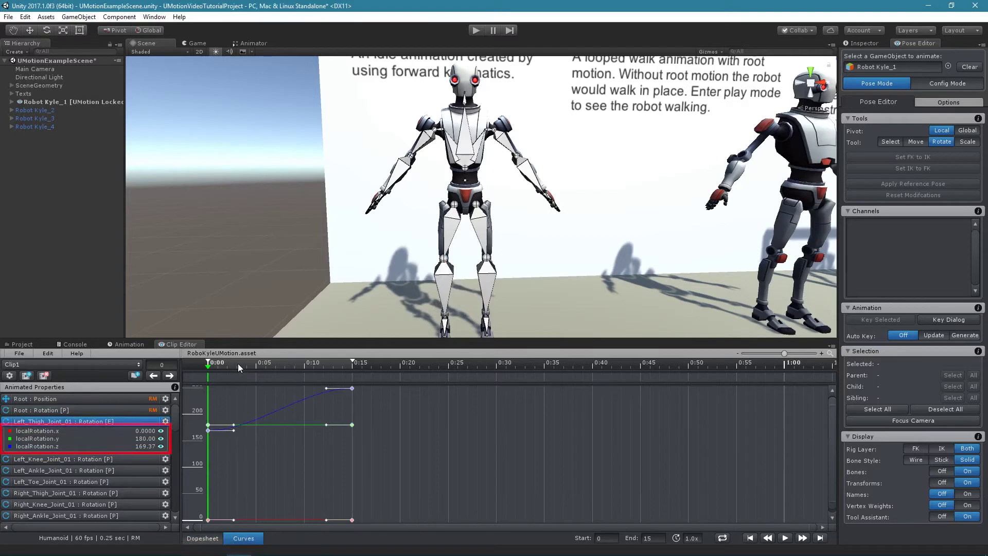
# - Move to frame 3, try steepening the first key's tangent, then undo it
pyautogui.click(237, 363)
pyautogui.click(260, 448)
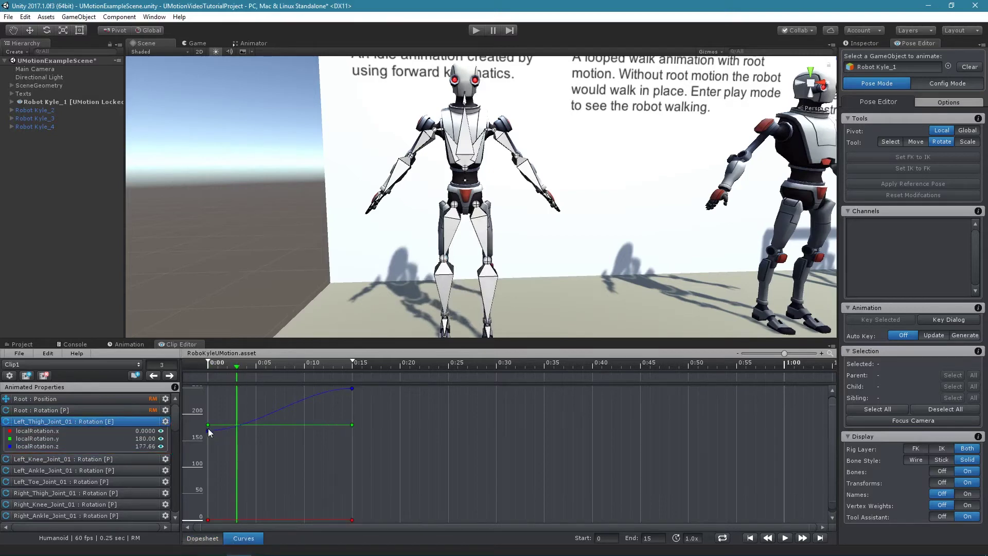
pyautogui.moveTo(235, 436)
pyautogui.mouseDown()
pyautogui.moveTo(223, 411)
pyautogui.moveTo(220, 465)
pyautogui.mouseUp()
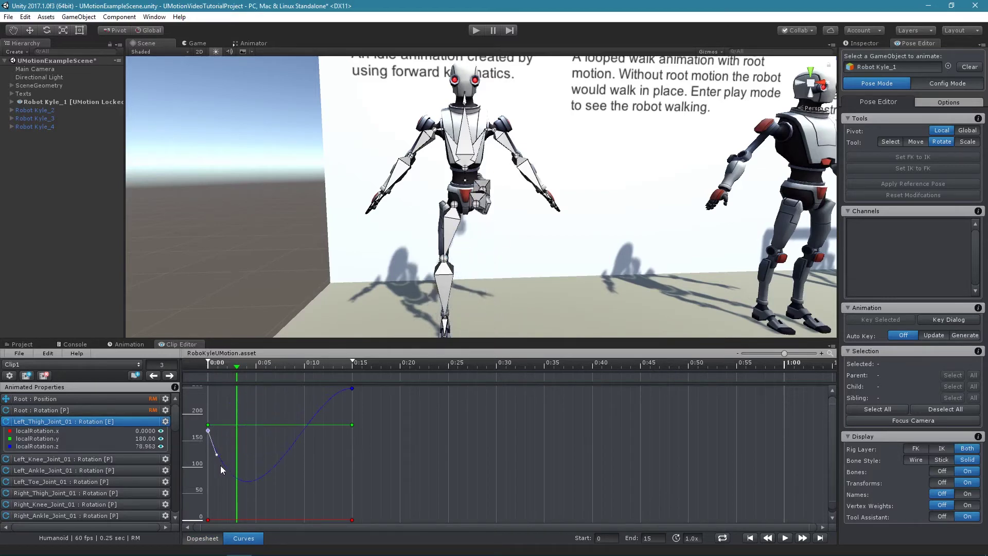
pyautogui.hotkey('ctrl', 'z')
# - Switch the left thigh to Quaternion Interpolation and play the clip to compare the leg motion
pyautogui.click(165, 422)
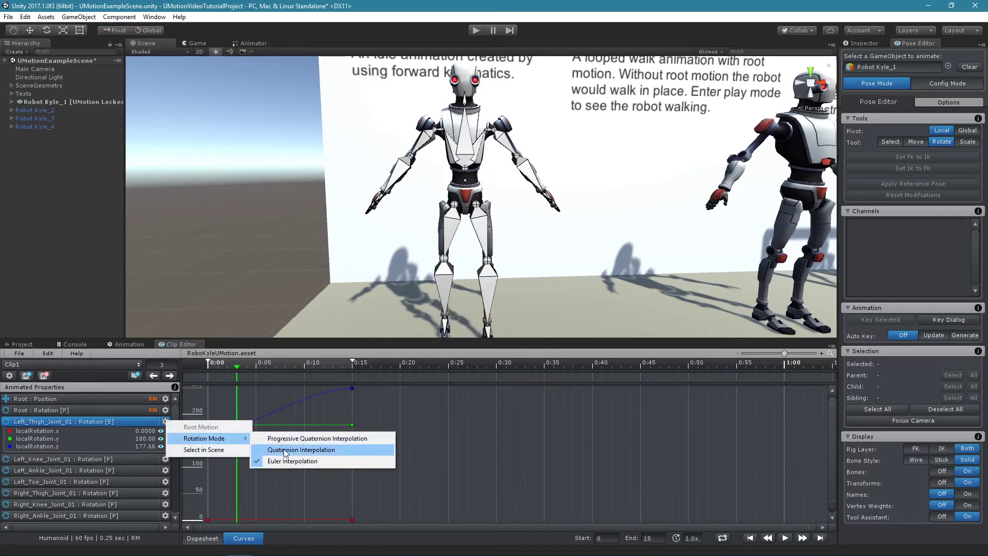
pyautogui.click(285, 450)
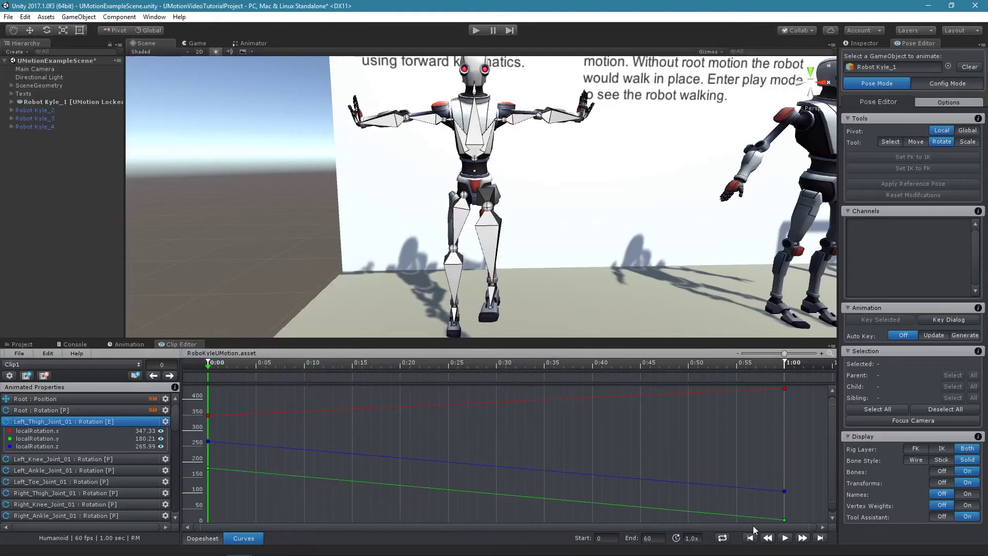
pyautogui.click(786, 538)
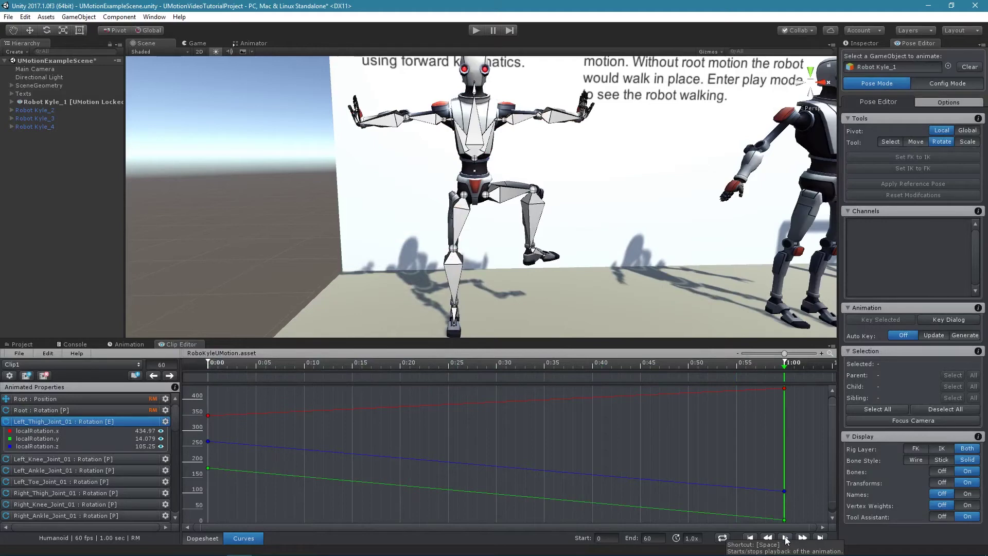
pyautogui.click(785, 538)
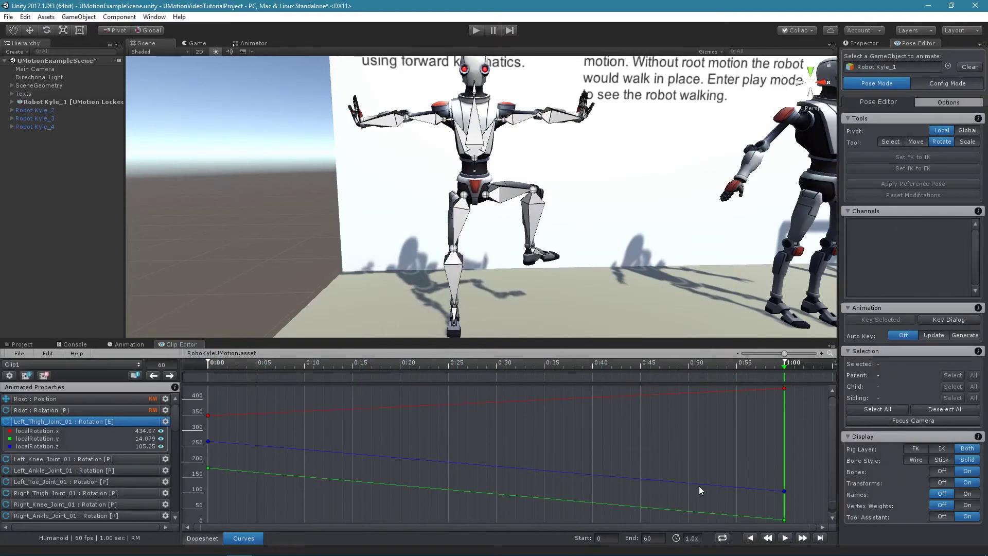
pyautogui.click(164, 422)
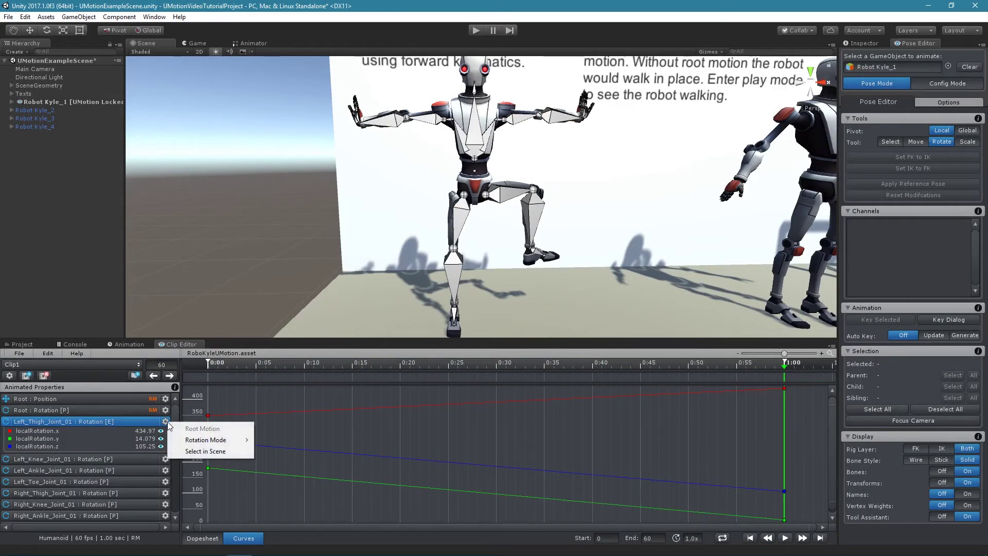
pyautogui.click(279, 454)
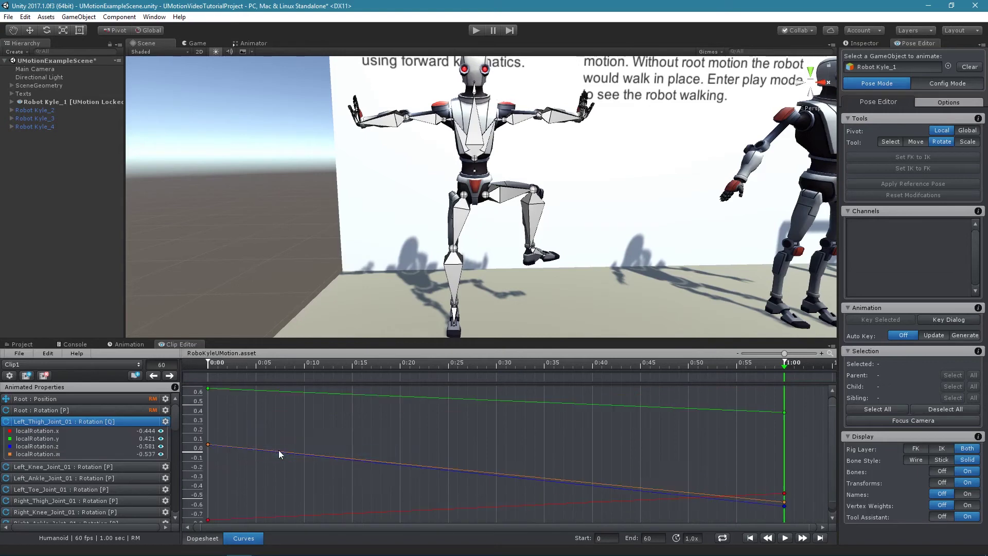
pyautogui.click(784, 538)
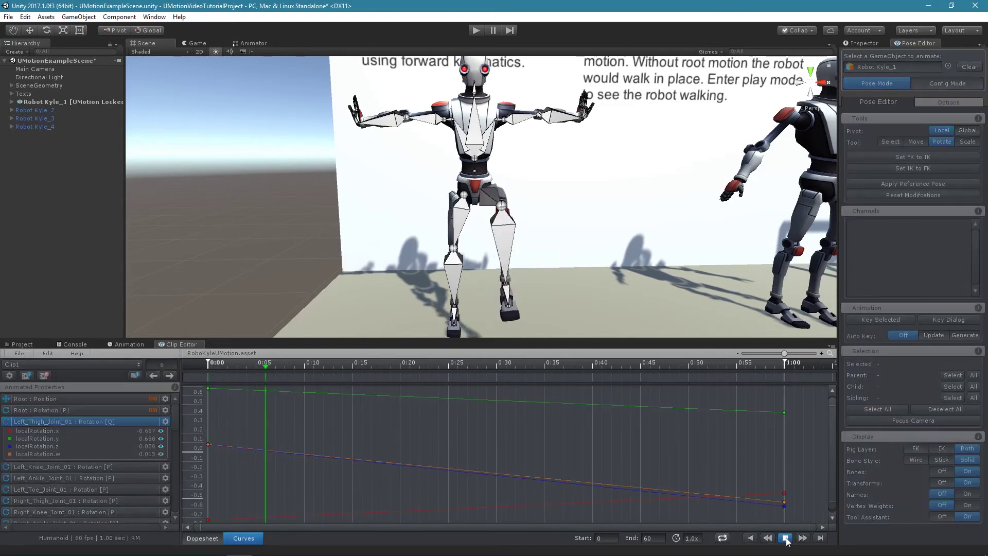
pyautogui.click(785, 538)
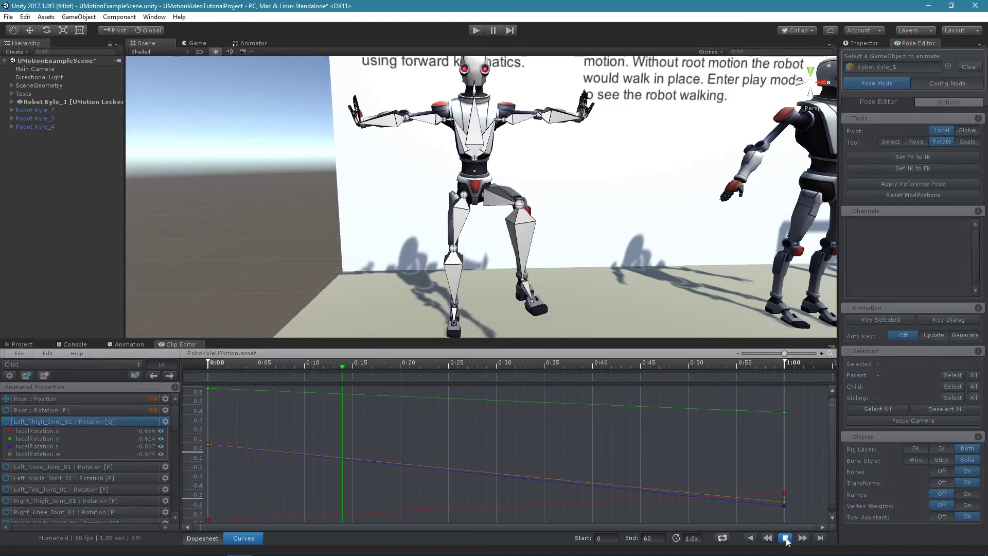
# - Set Left_Thigh_Joint_01 to Progressive Quaternion Interpolation and play the animation
pyautogui.click(166, 421)
pyautogui.moveTo(208, 439)
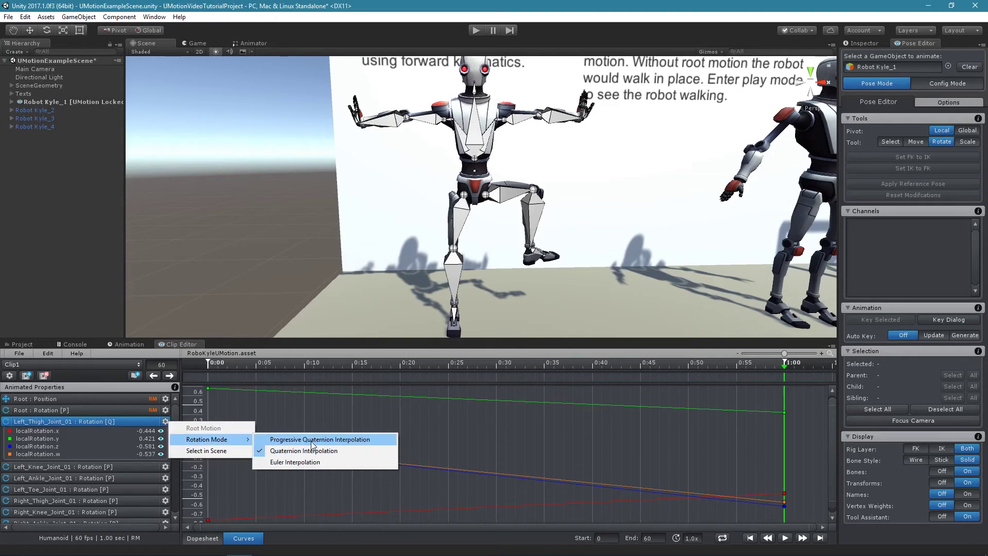
pyautogui.click(312, 439)
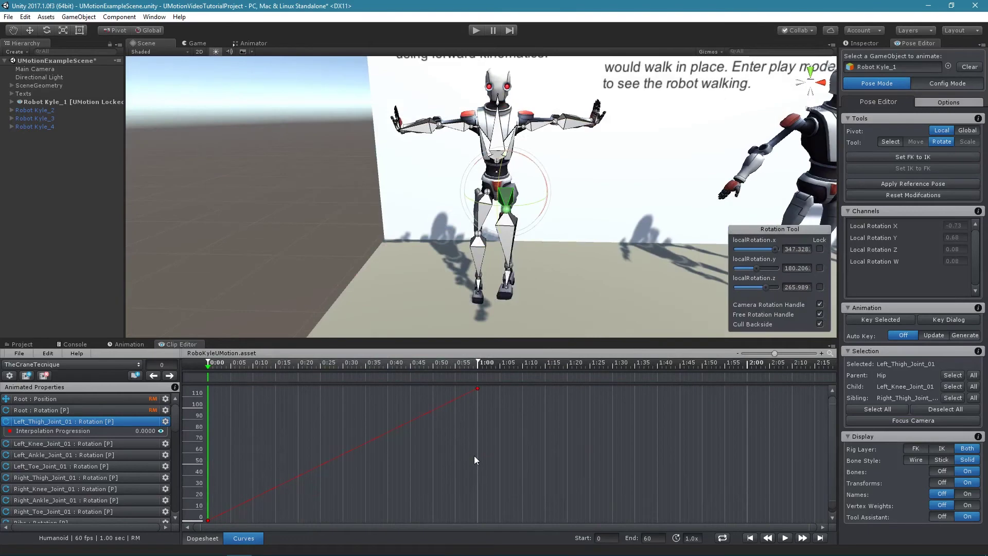
pyautogui.click(786, 539)
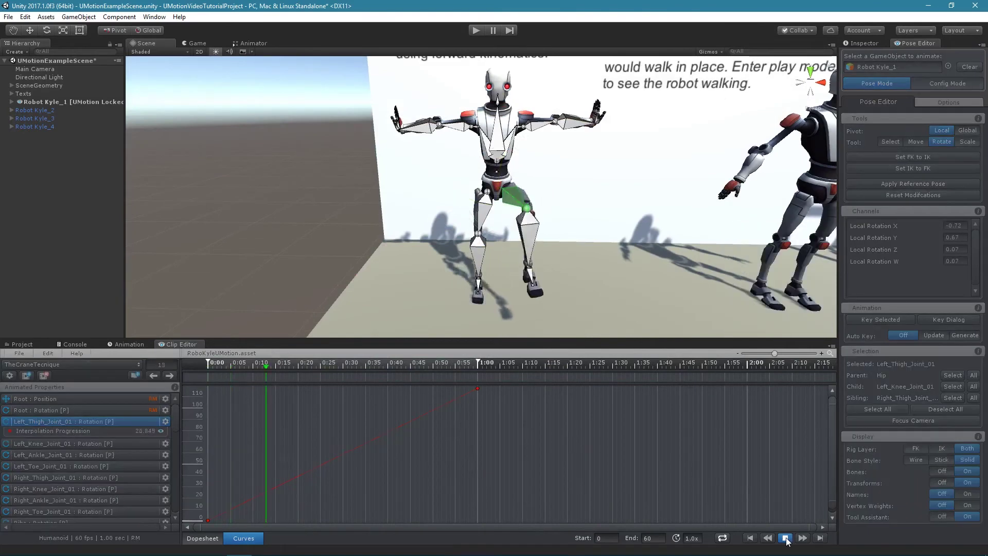
# - Flatten both progression keys' tangents, lower the playback speed, and play the animation
pyautogui.rightClick(456, 446)
pyautogui.moveTo(494, 423)
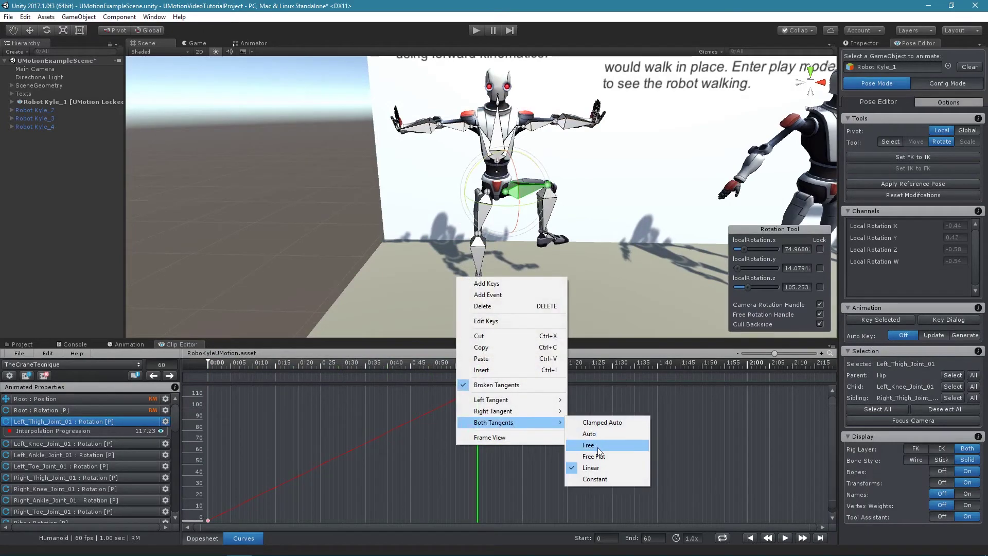
pyautogui.click(601, 457)
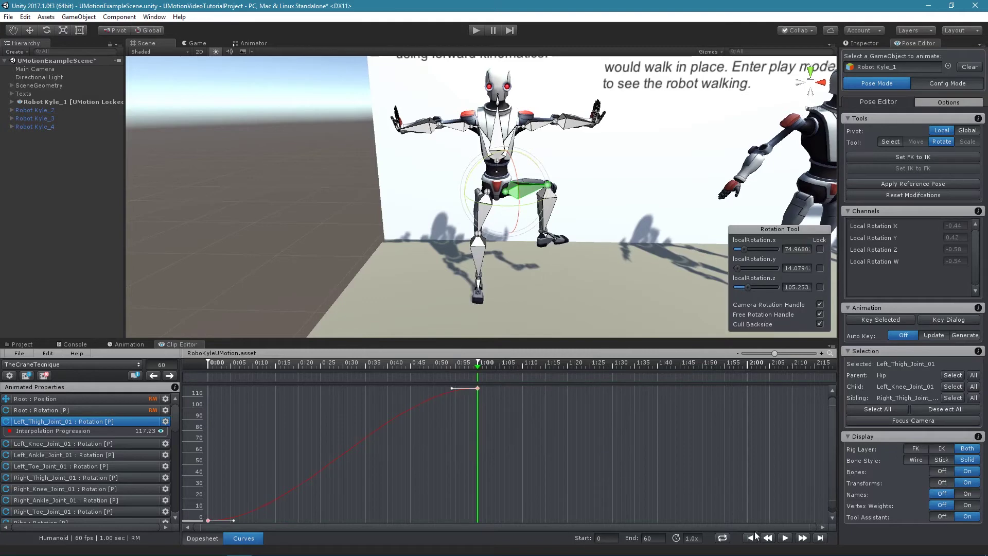
pyautogui.doubleClick(691, 537)
pyautogui.write('0.8')
pyautogui.press('Return')
pyautogui.click(785, 539)
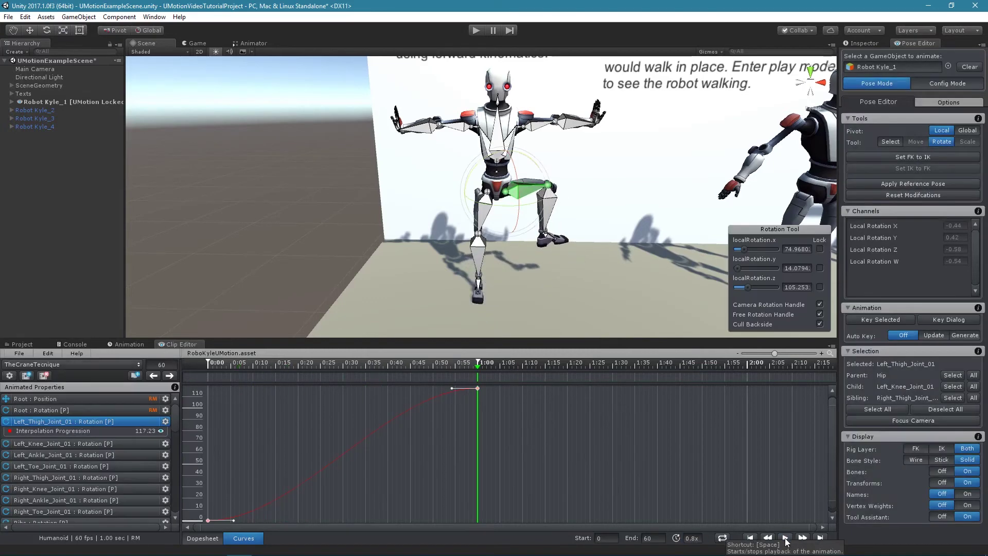
pyautogui.click(368, 462)
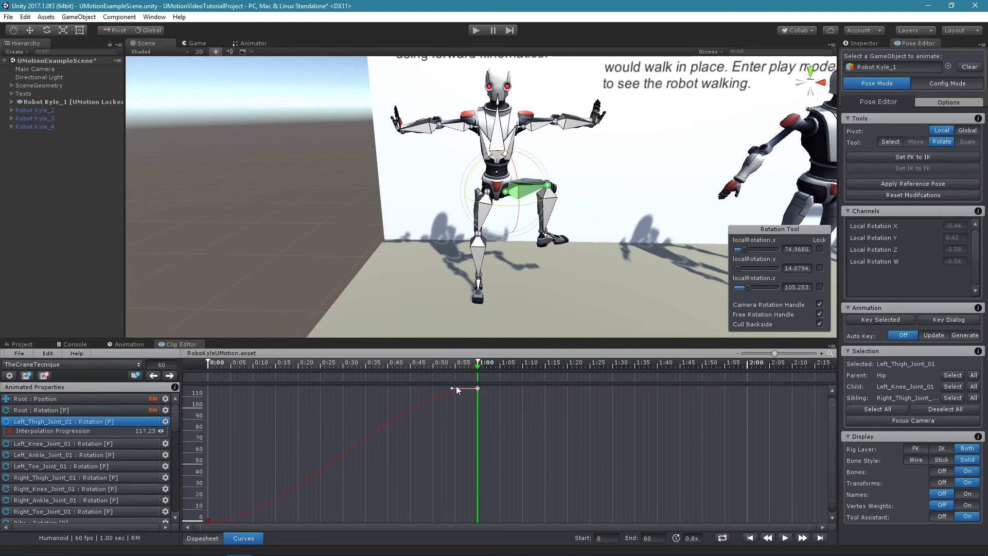
# - Drag the 1:00 key's incoming tangent to steepen it, then replay from 0:00
pyautogui.moveTo(465, 412); pyautogui.dragTo(464, 411)
pyautogui.moveTo(222, 367); pyautogui.dragTo(202, 364)
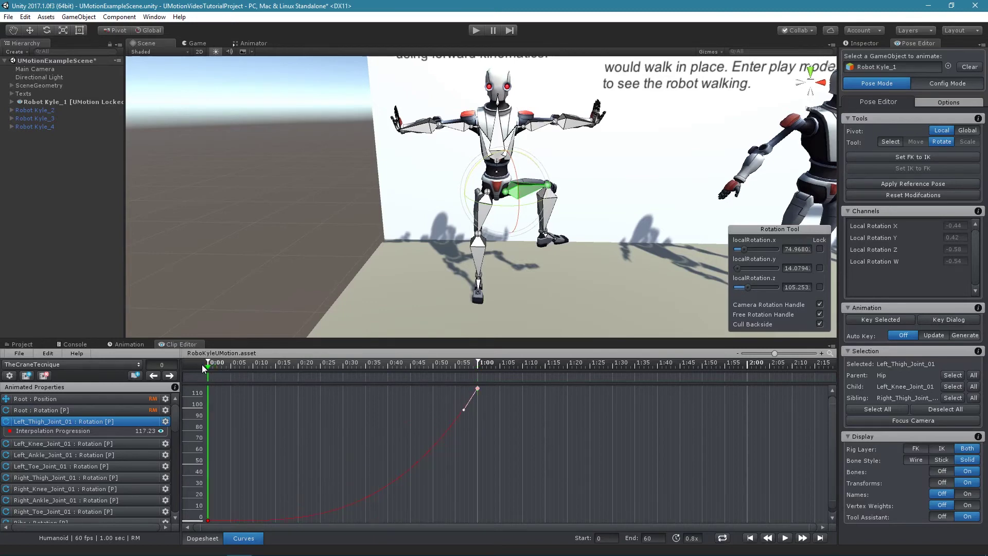
pyautogui.click(786, 539)
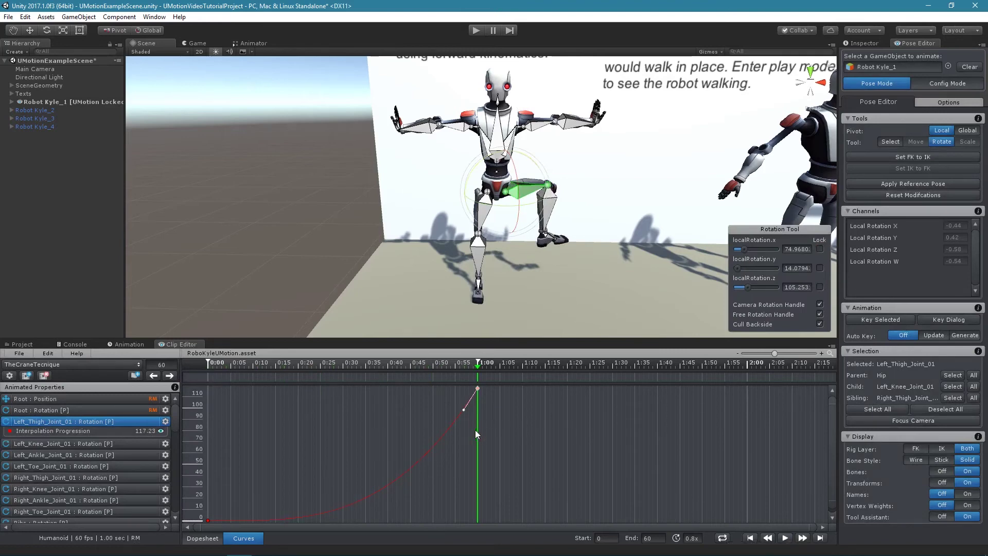
# - Set Both Tangents of the 1:00 progression key to Linear
pyautogui.rightClick(477, 389)
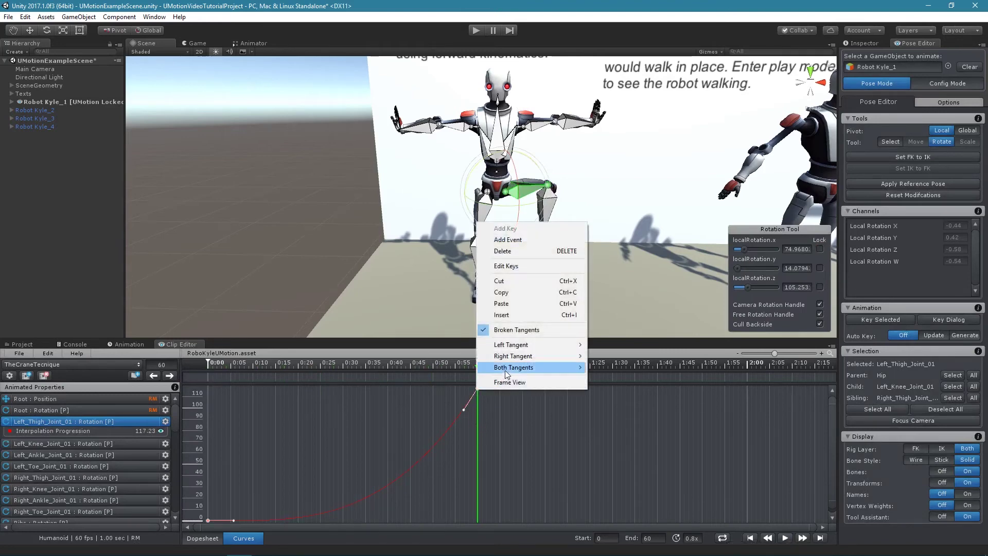
pyautogui.moveTo(513, 368)
pyautogui.click(635, 413)
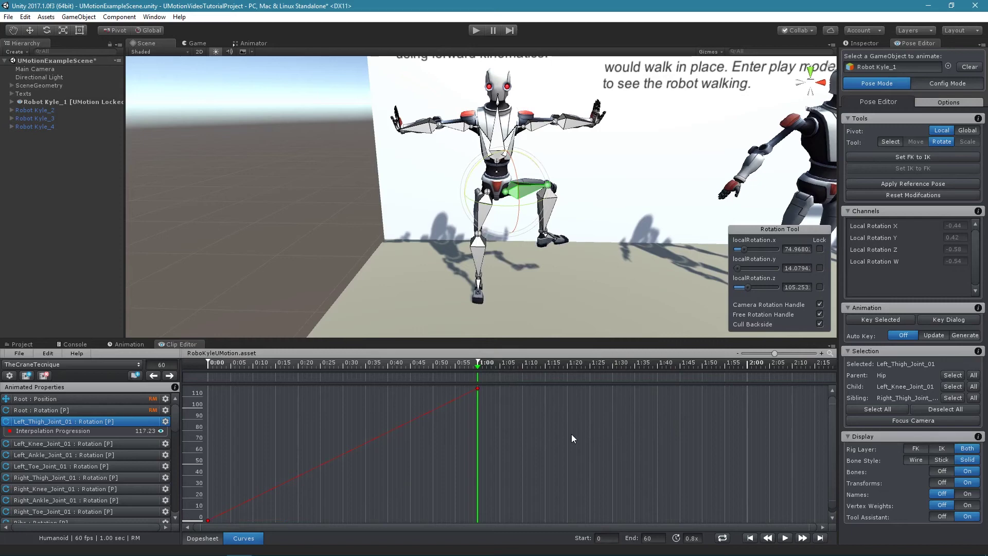
# - Copy the 0:00 key, paste it at 2:00, frame the whole curve, and scrub through
pyautogui.rightClick(207, 523)
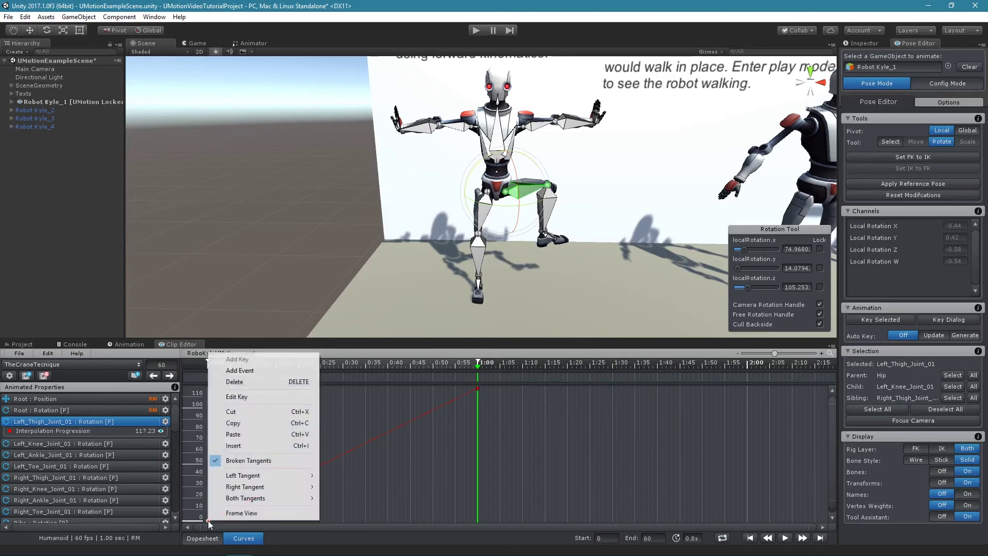
pyautogui.click(242, 424)
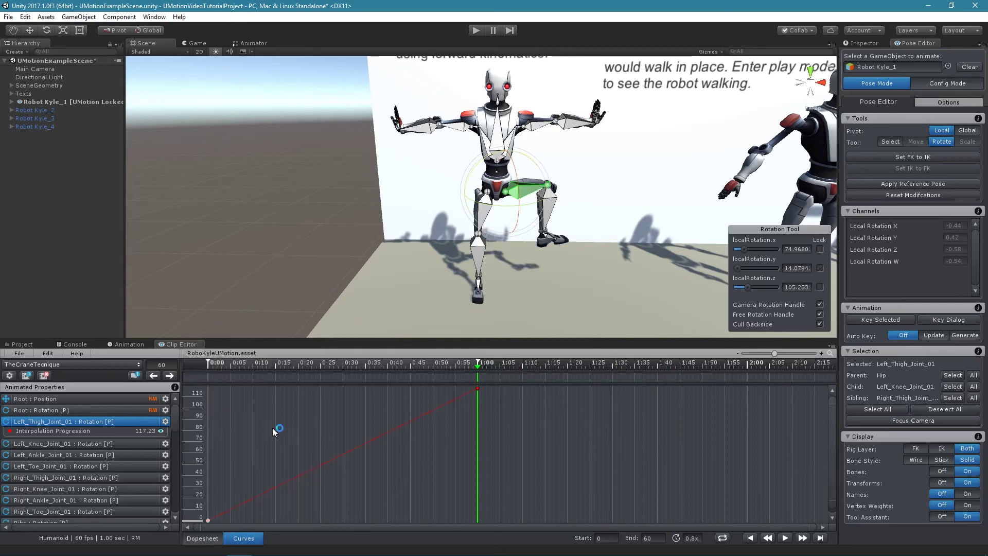
pyautogui.rightClick(748, 401)
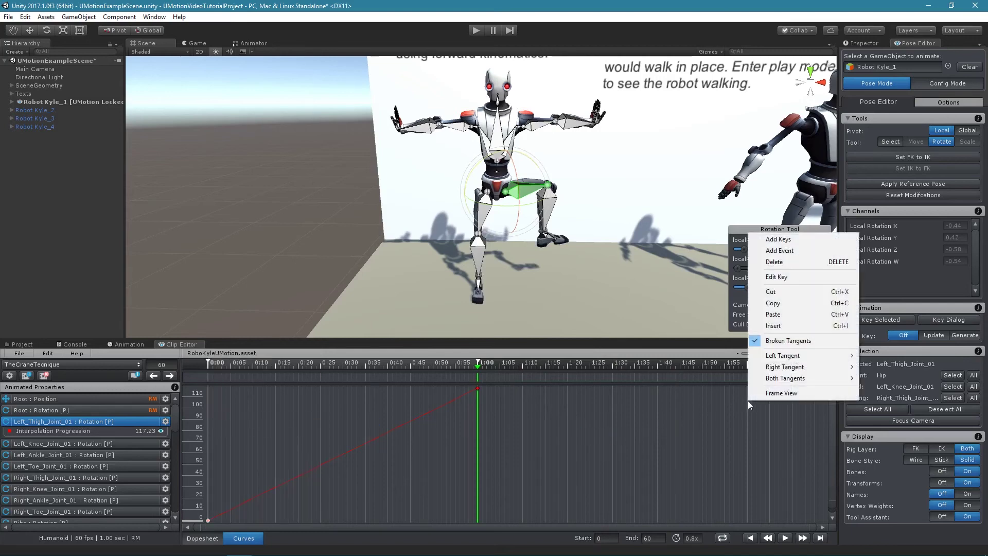
pyautogui.click(786, 313)
pyautogui.rightClick(655, 467)
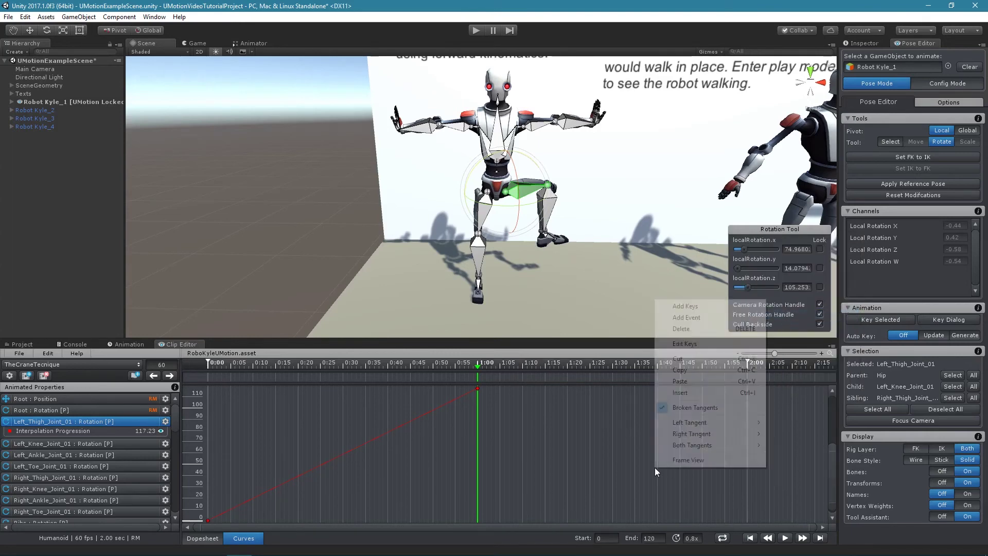
pyautogui.click(690, 461)
pyautogui.moveTo(230, 368)
pyautogui.mouseDown()
pyautogui.moveTo(214, 363)
pyautogui.moveTo(758, 356)
pyautogui.mouseUp()
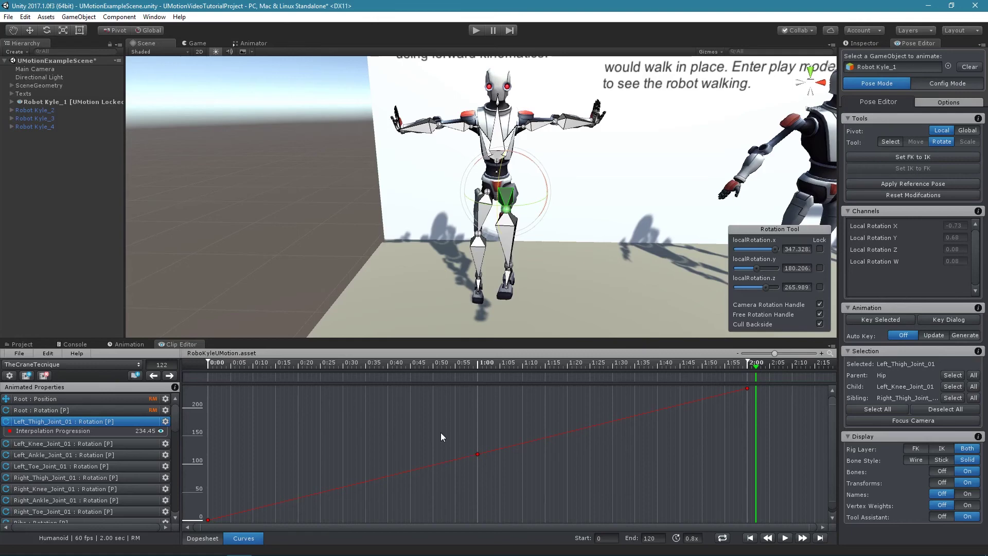
# - Give the 1:00 key Free tangents, raise its left handle, and scrub to preview
pyautogui.rightClick(476, 455)
pyautogui.moveTo(513, 433)
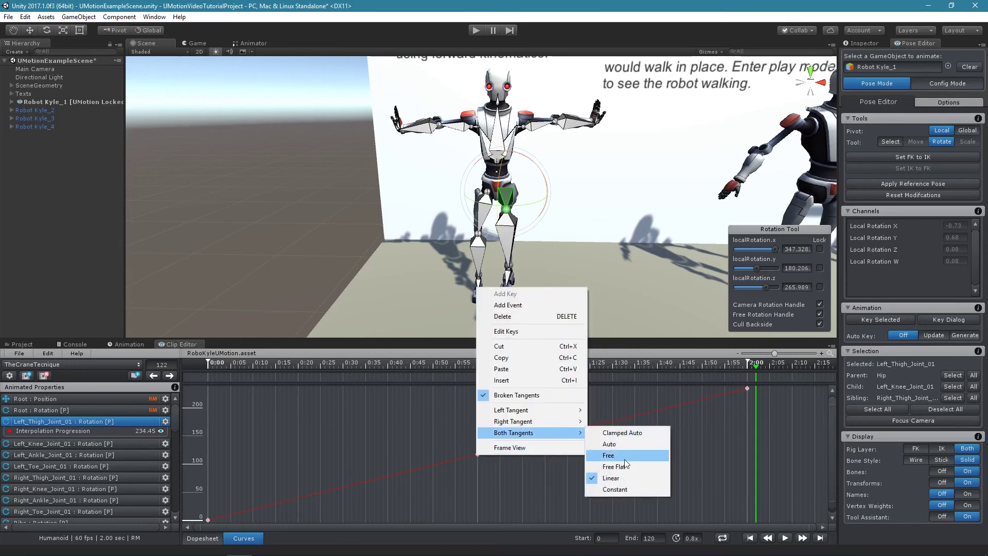
pyautogui.click(609, 456)
pyautogui.click(413, 365)
pyautogui.click(458, 415)
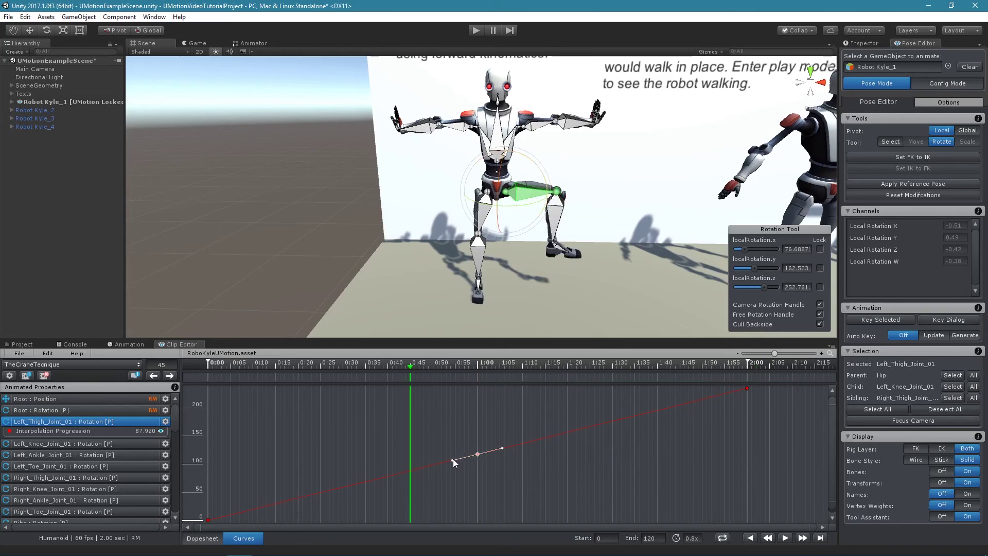
pyautogui.moveTo(453, 461); pyautogui.dragTo(454, 425)
pyautogui.click(208, 368)
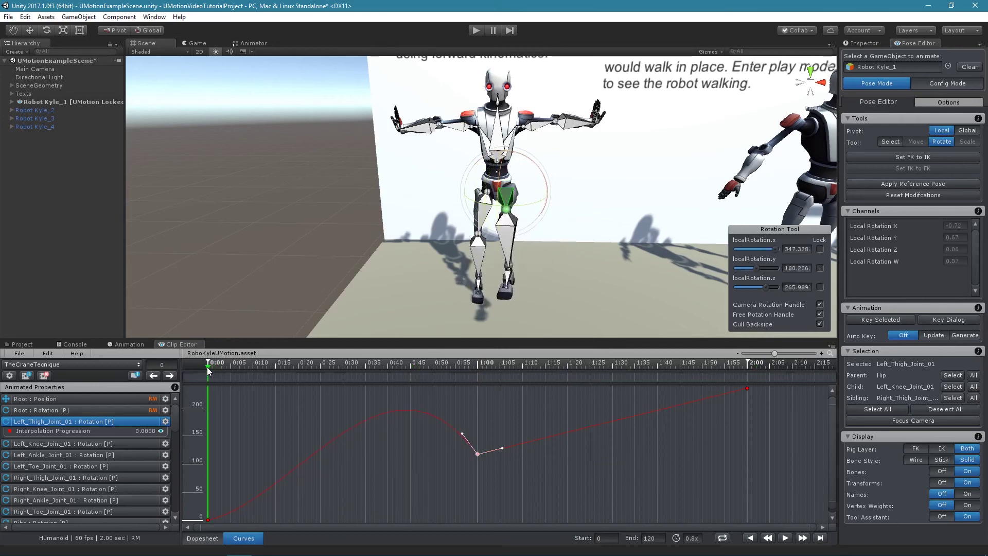
pyautogui.moveTo(206, 367); pyautogui.dragTo(478, 362)
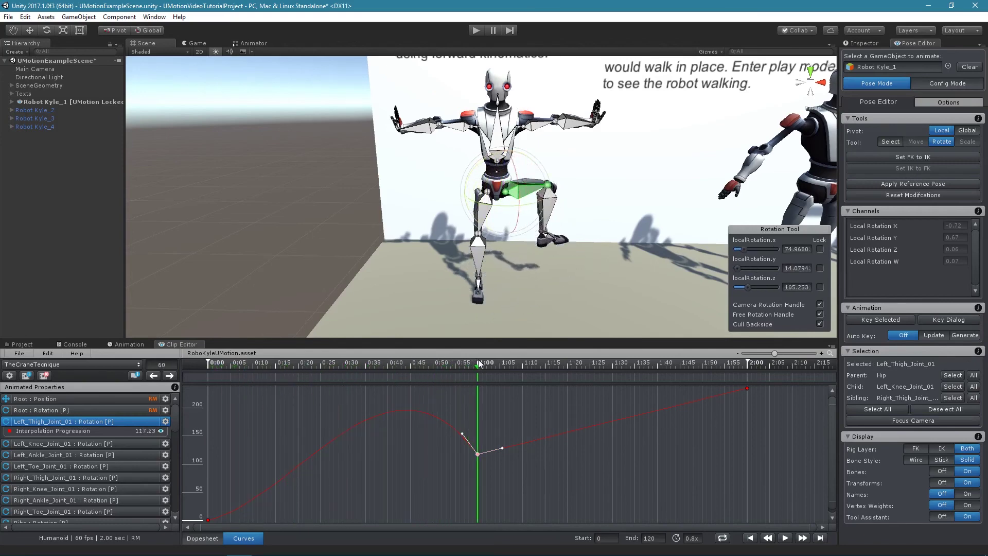
# - Select all three progression keys and set Both Tangents to Linear
pyautogui.click(500, 416)
pyautogui.click(484, 449)
pyautogui.rightClick(478, 454)
pyautogui.moveTo(515, 432)
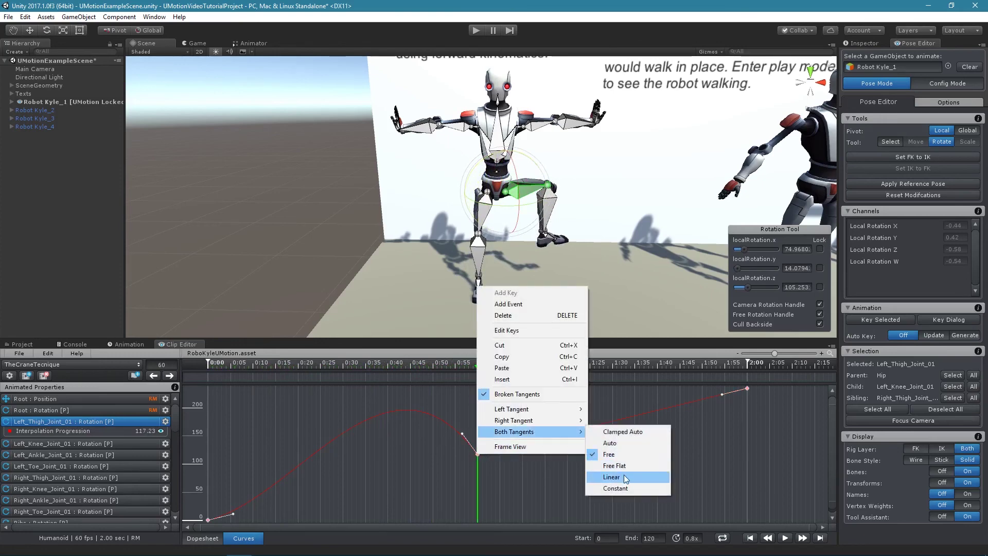
pyautogui.click(625, 474)
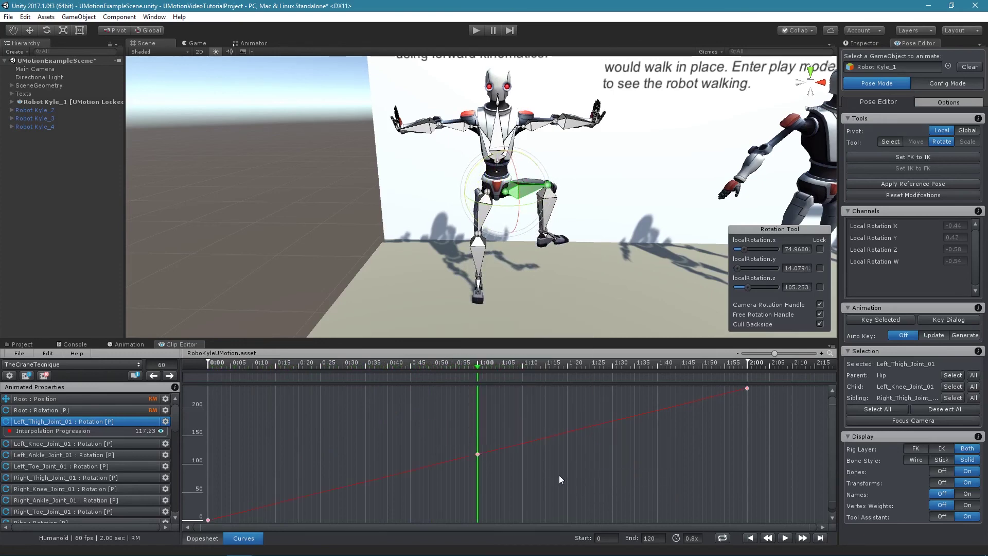
# - Copy the 1:00 progression key, paste it at 1:10, and return the playhead to 1:00
pyautogui.rightClick(478, 454)
pyautogui.click(521, 359)
pyautogui.rightClick(531, 441)
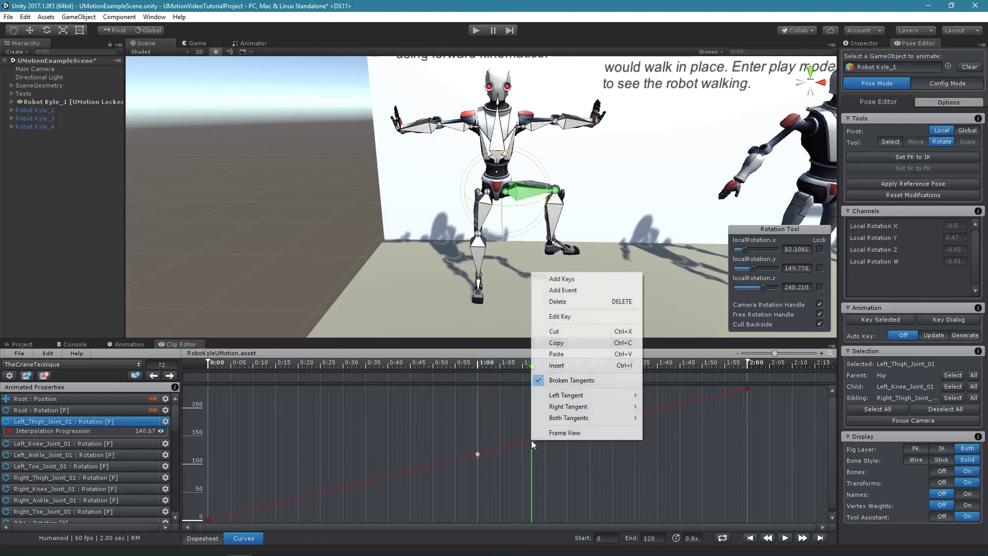
pyautogui.click(545, 364)
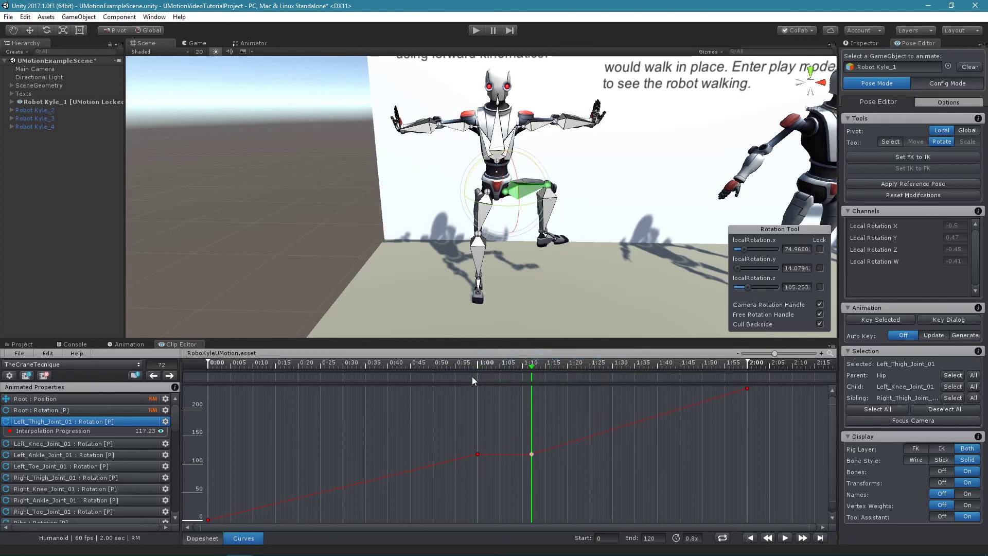
pyautogui.click(476, 363)
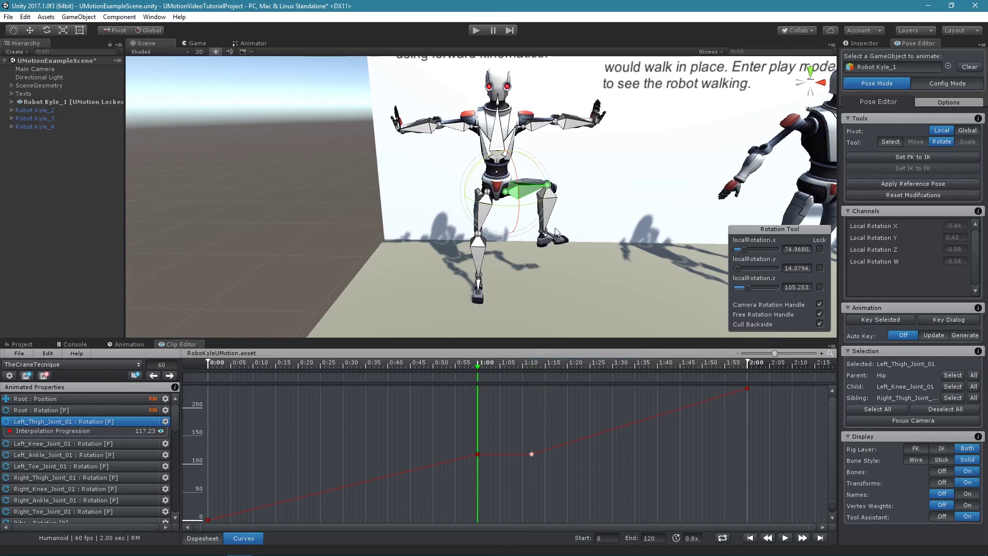
# - Rotate the left thigh outward and key its rotation at 1:00, then raise the leg at frame 33
pyautogui.moveTo(546, 210)
pyautogui.mouseDown()
pyautogui.moveTo(519, 193)
pyautogui.moveTo(528, 175)
pyautogui.mouseUp()
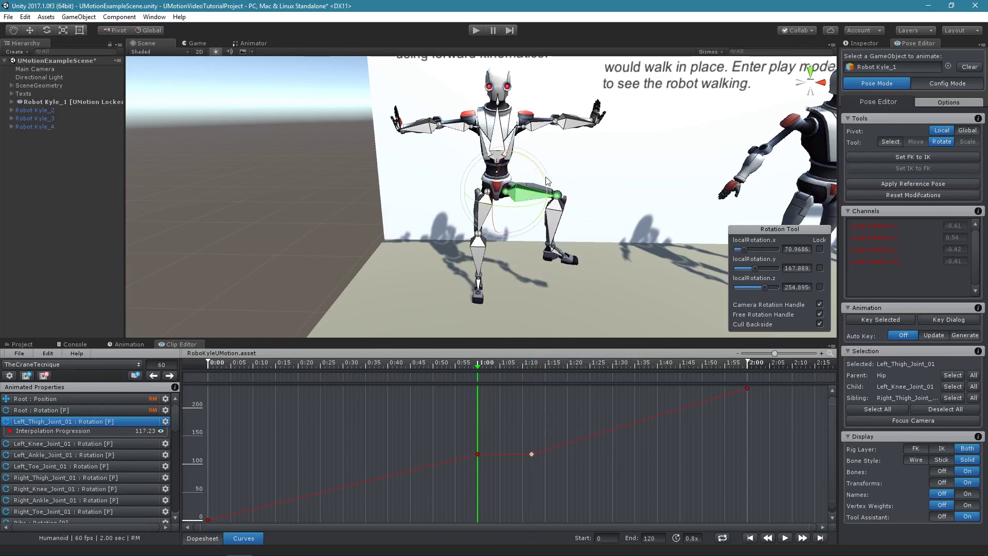
pyautogui.rightClick(546, 181)
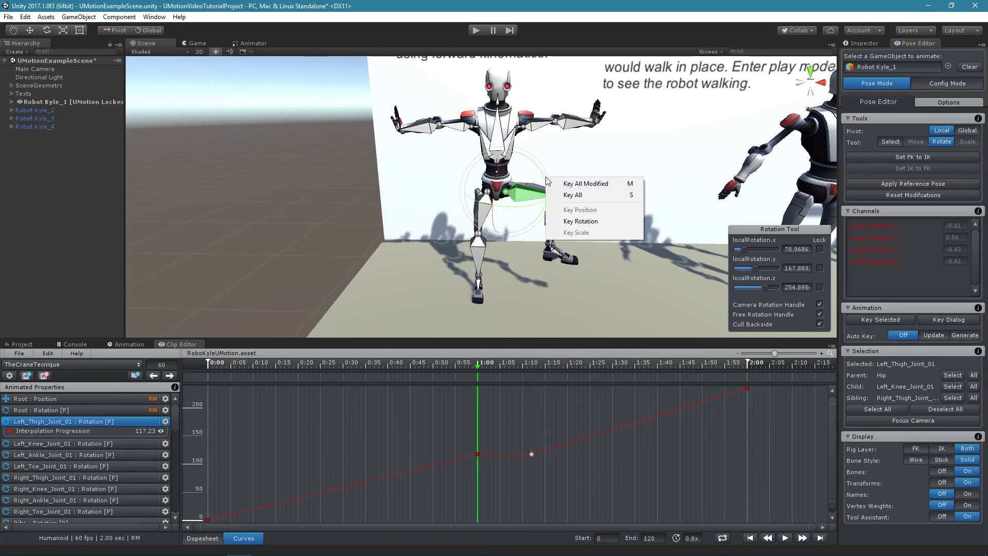
pyautogui.click(613, 220)
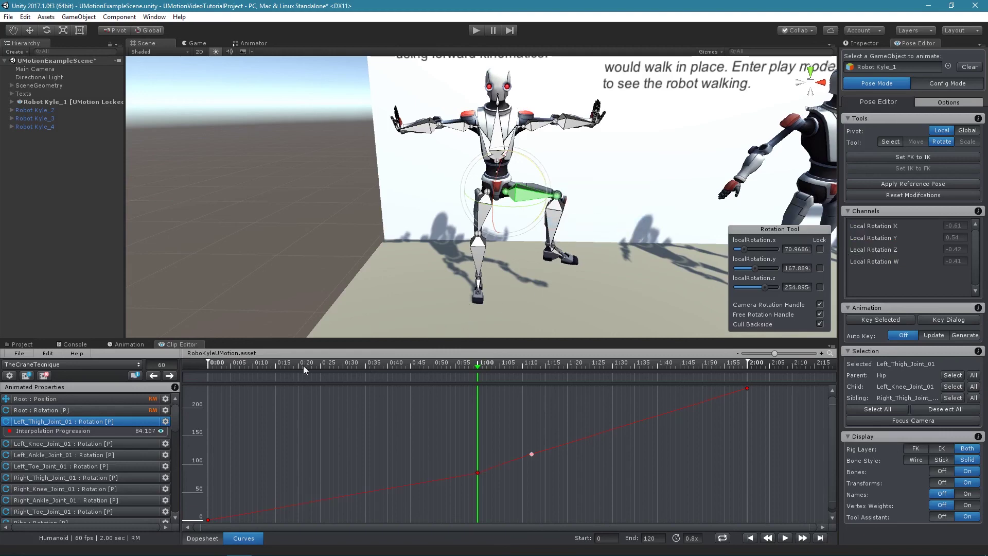
pyautogui.moveTo(231, 361); pyautogui.dragTo(355, 361)
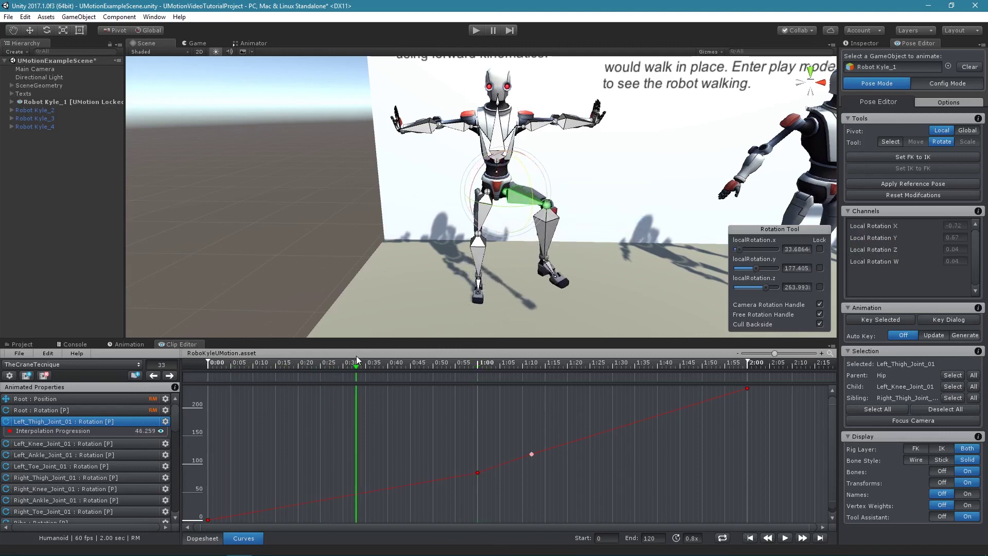
pyautogui.moveTo(530, 183); pyautogui.dragTo(533, 175)
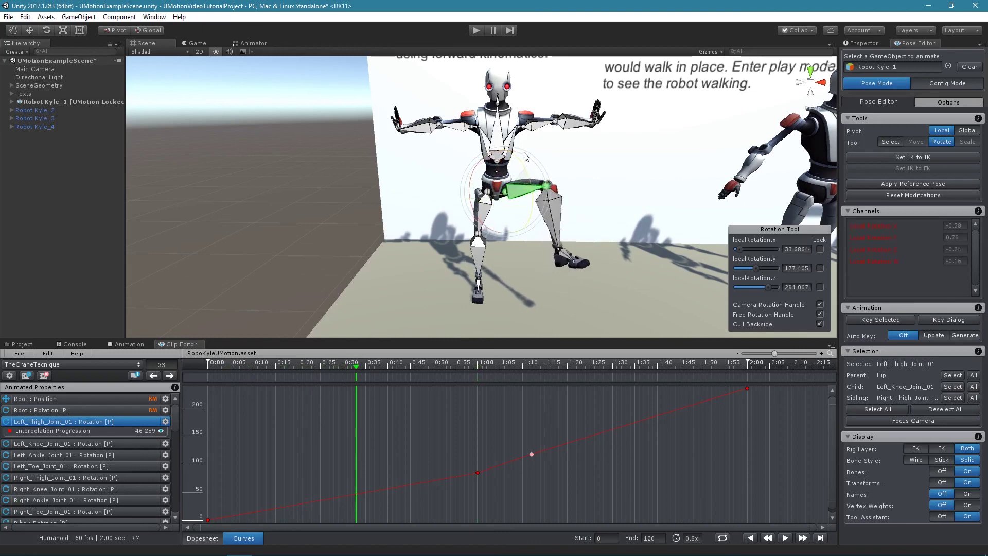